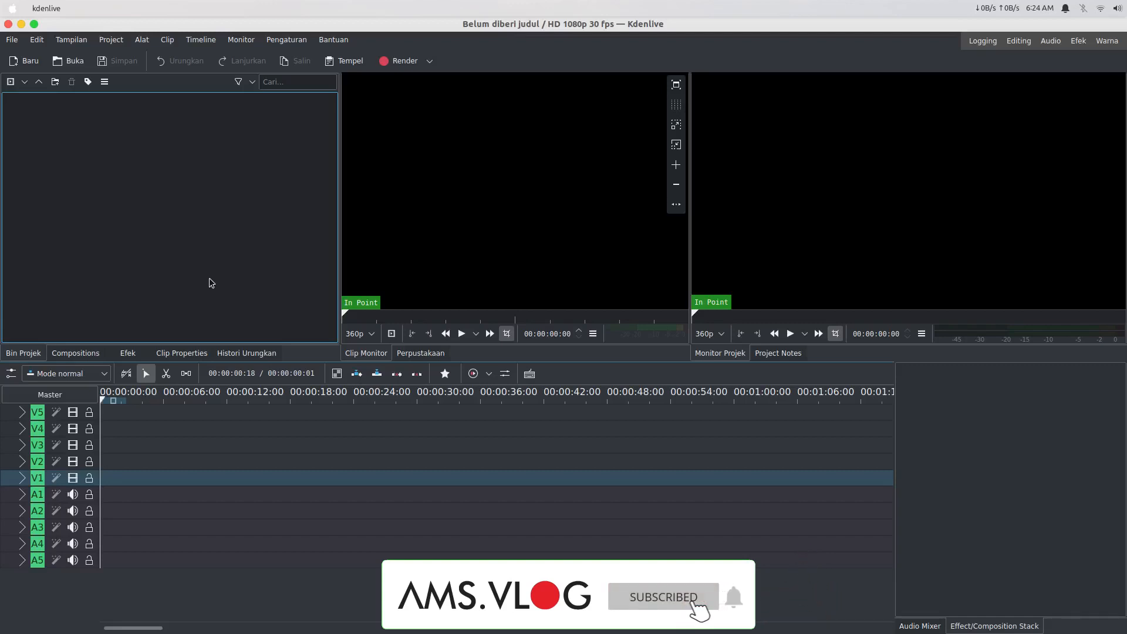
- Check the installed Kdenlive version in the program's About information and close it
left_click(334, 39)
left_click(434, 149)
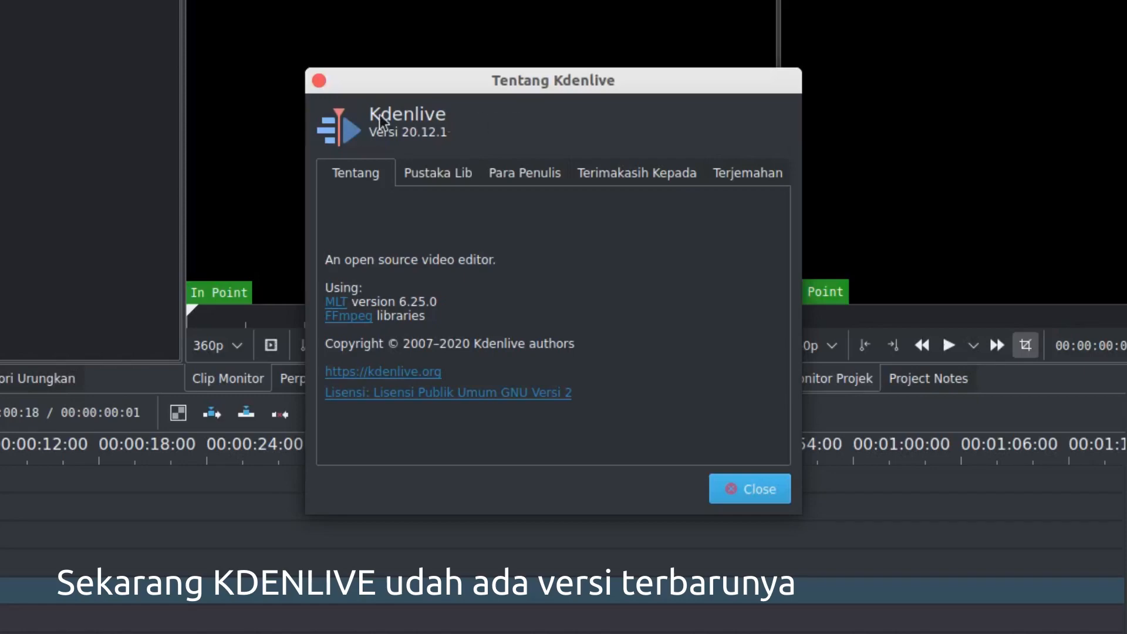
left_click(319, 80)
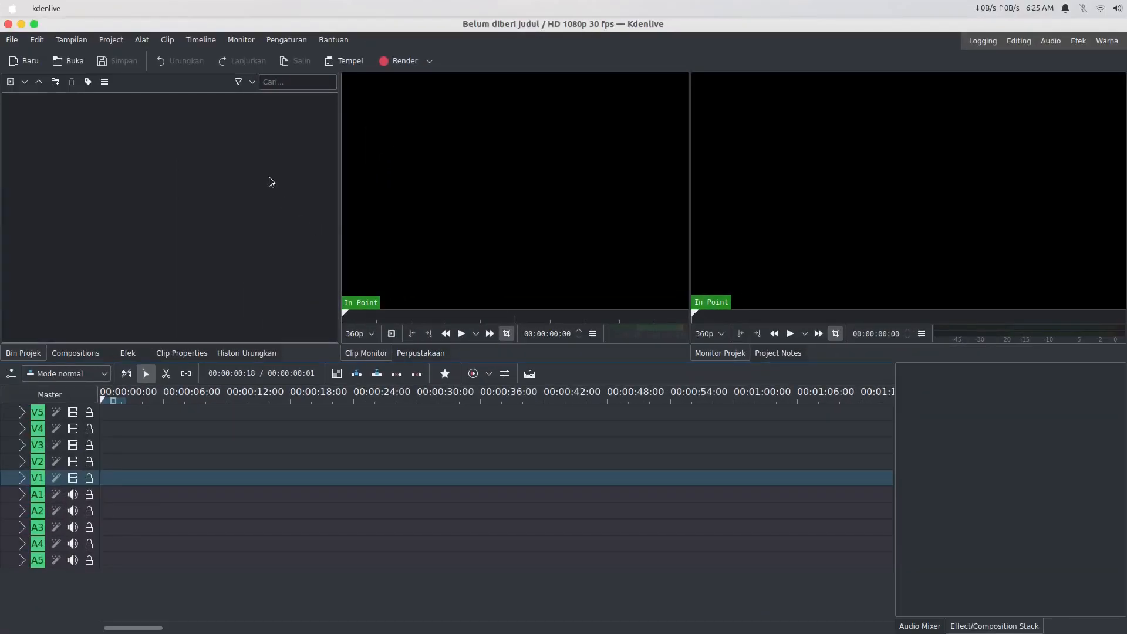
- Open the keyboard shortcut configuration and filter the actions by "transf"
left_click(294, 45)
left_click(294, 46)
left_click(292, 41)
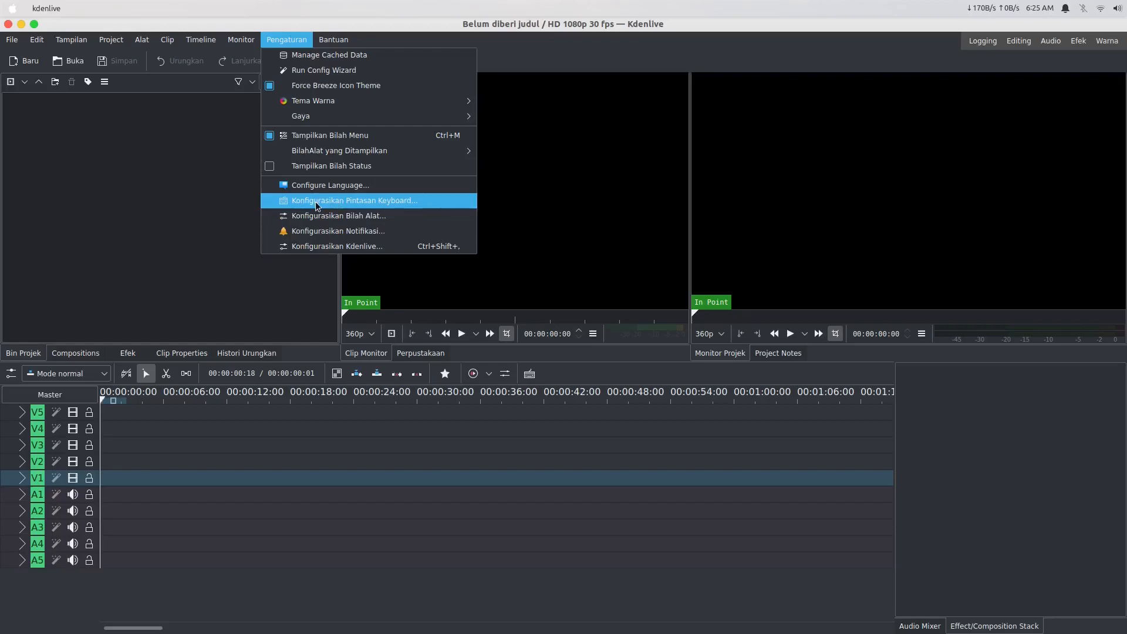
left_click(355, 205)
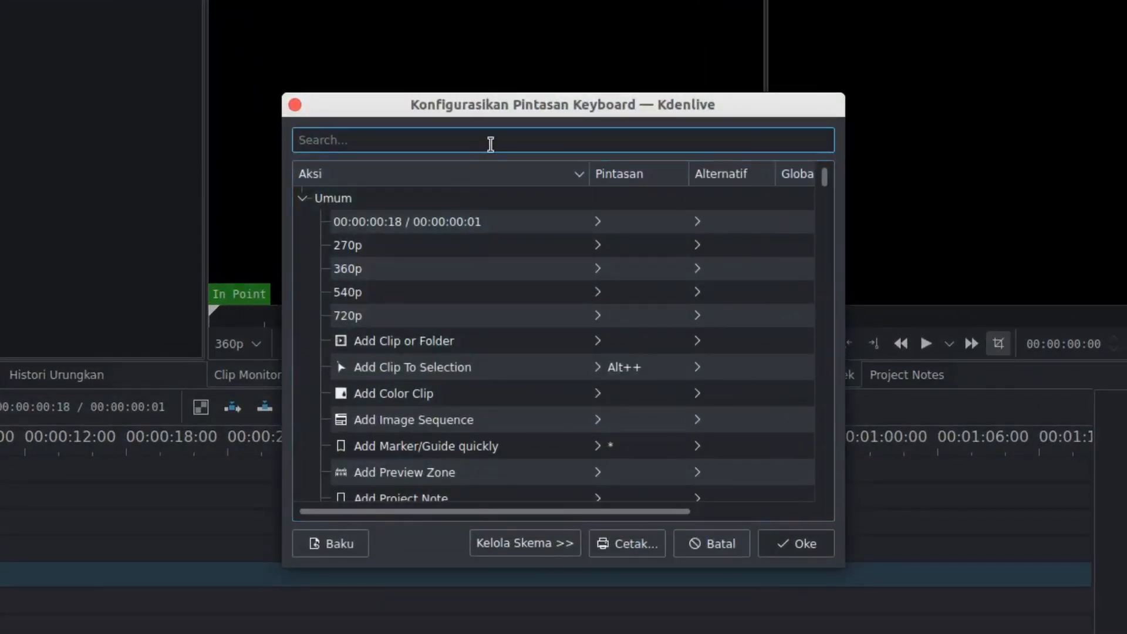
type("tra")
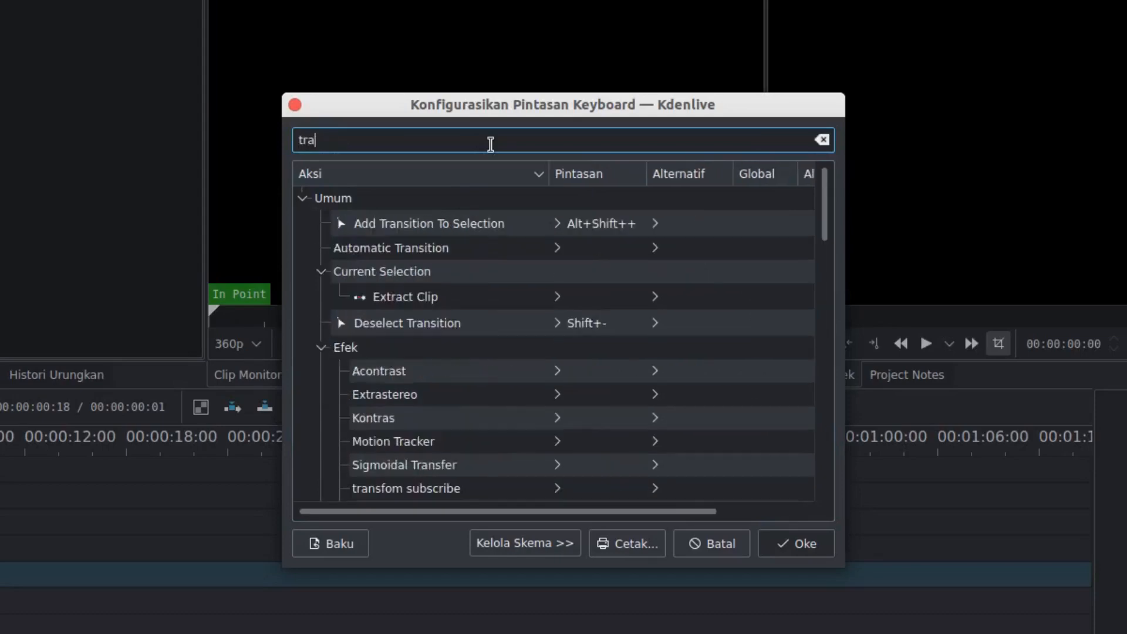
type("nsfom")
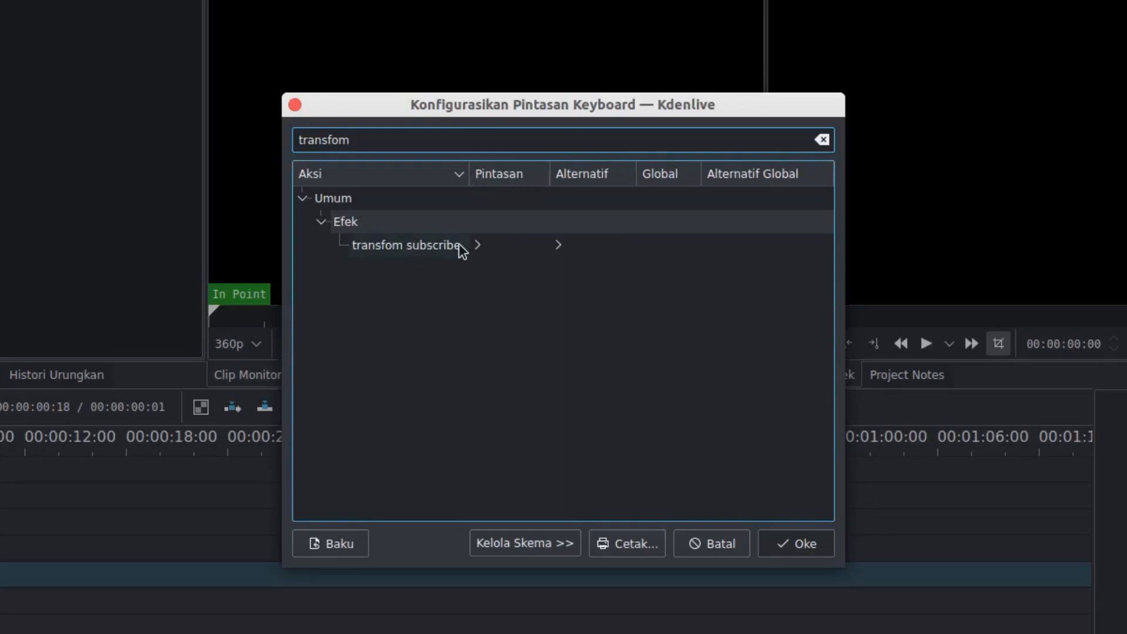
key("BackSpace")
key("BackSpace")
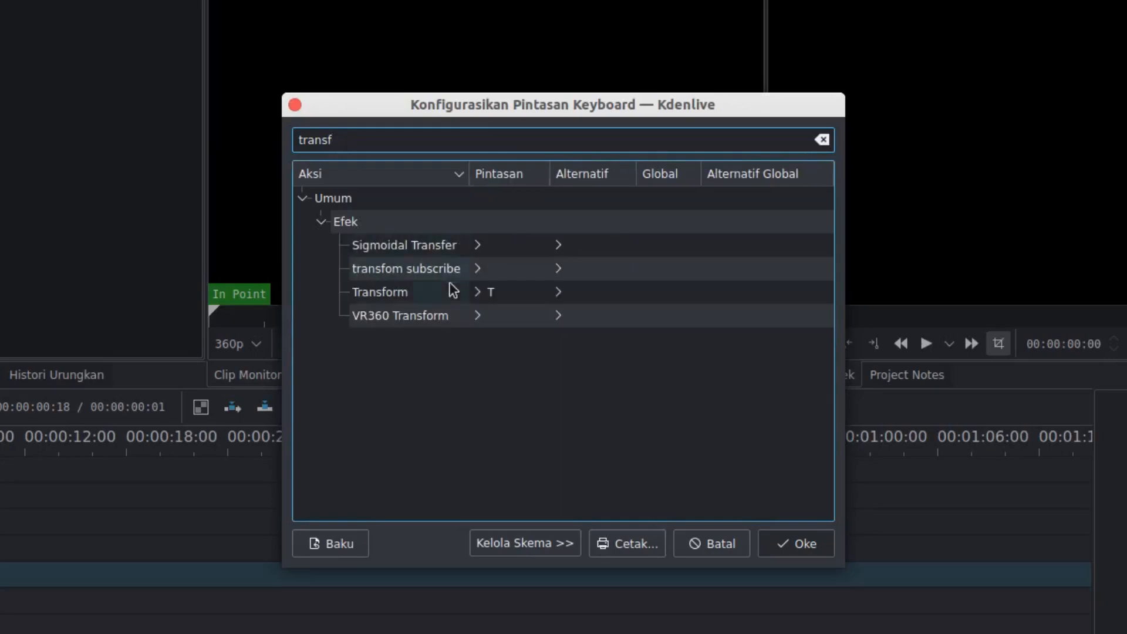
- Reset the Transform effect's shortcut to its default and assign T as its custom shortcut
left_click(394, 297)
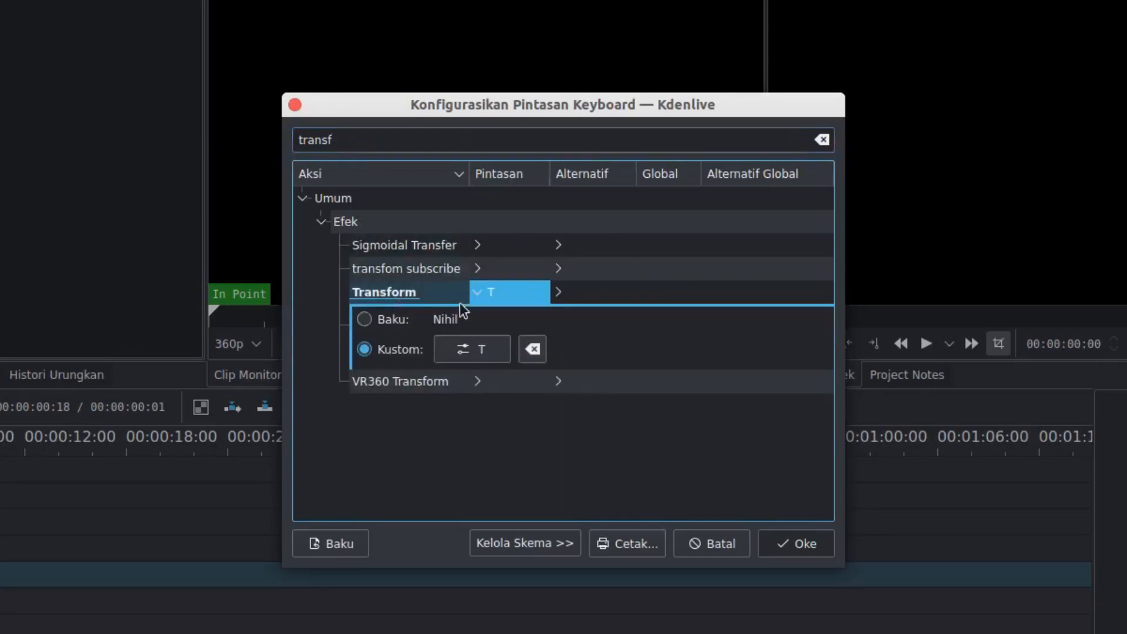
left_click(365, 319)
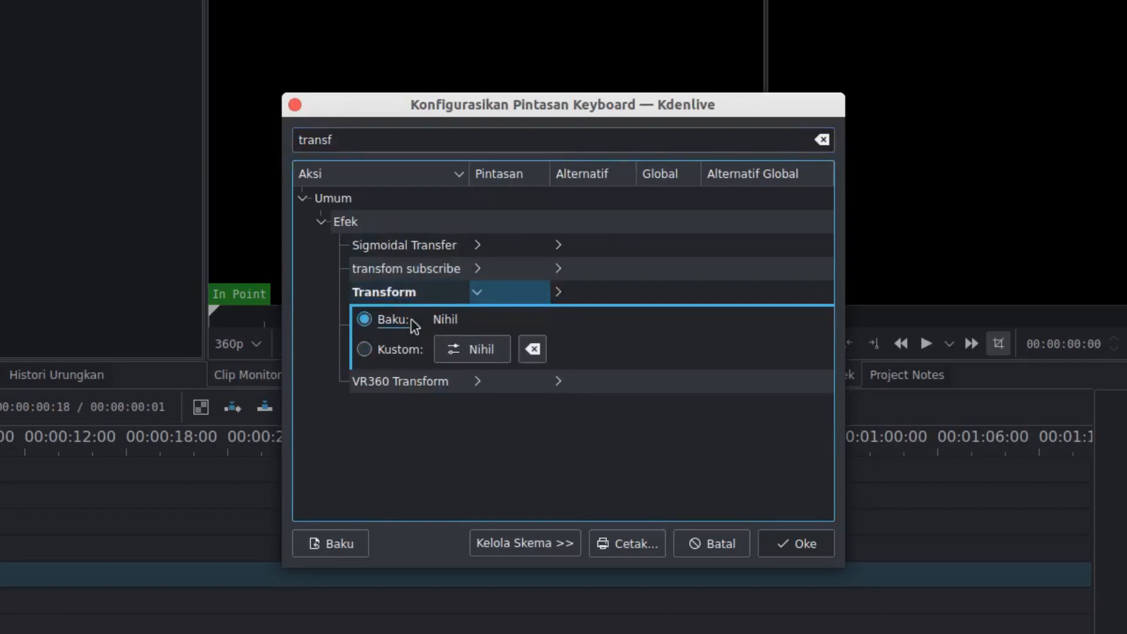
left_click(365, 351)
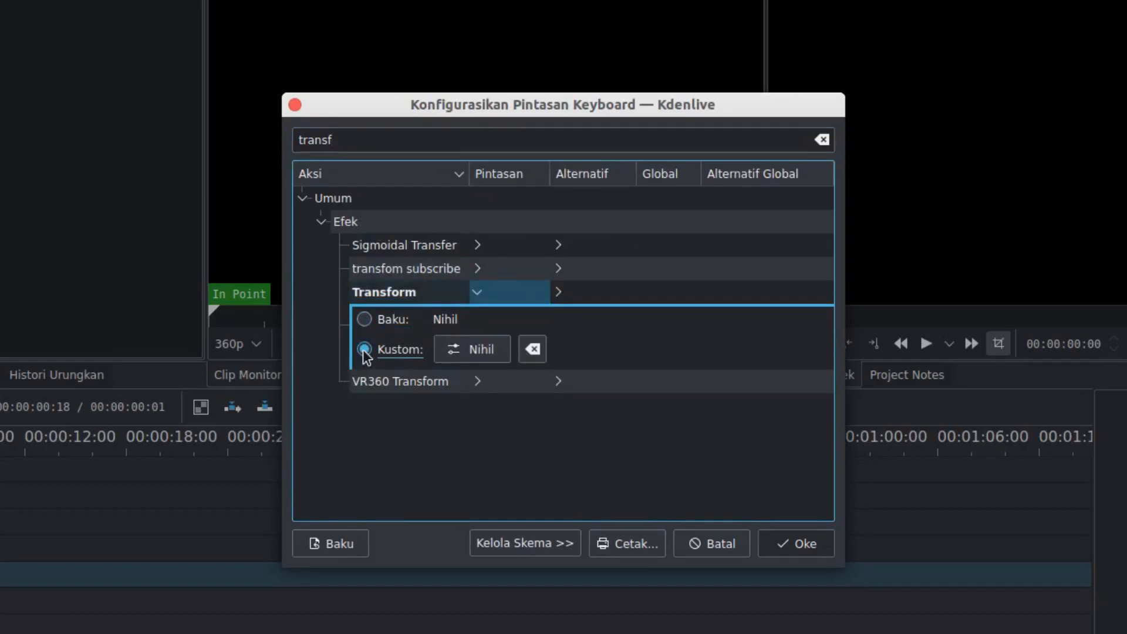
left_click(464, 350)
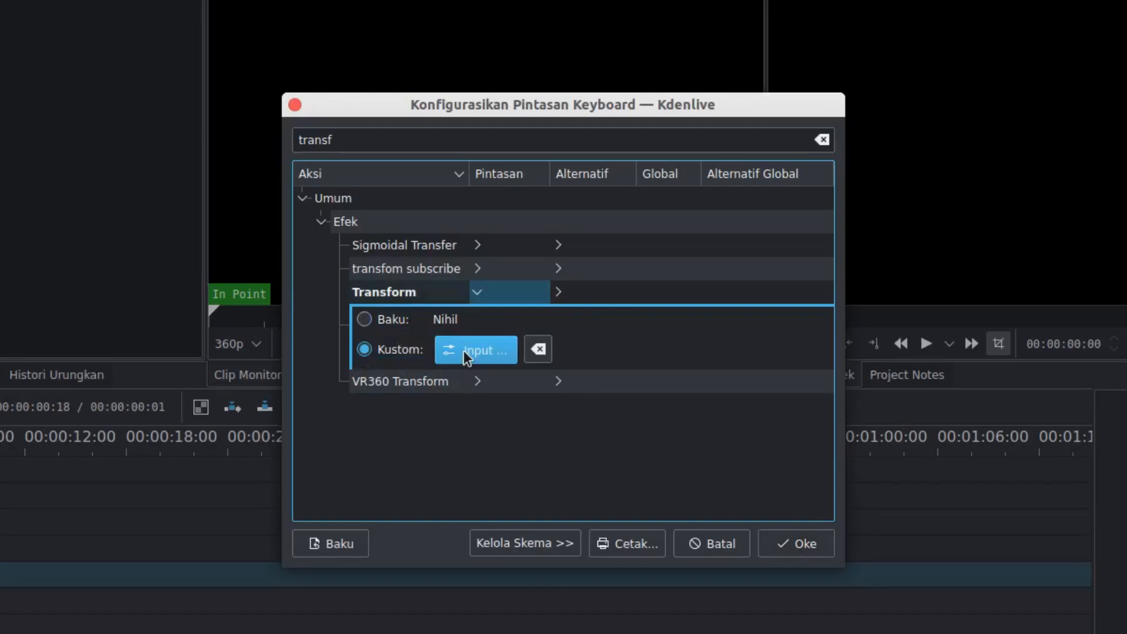
key("t")
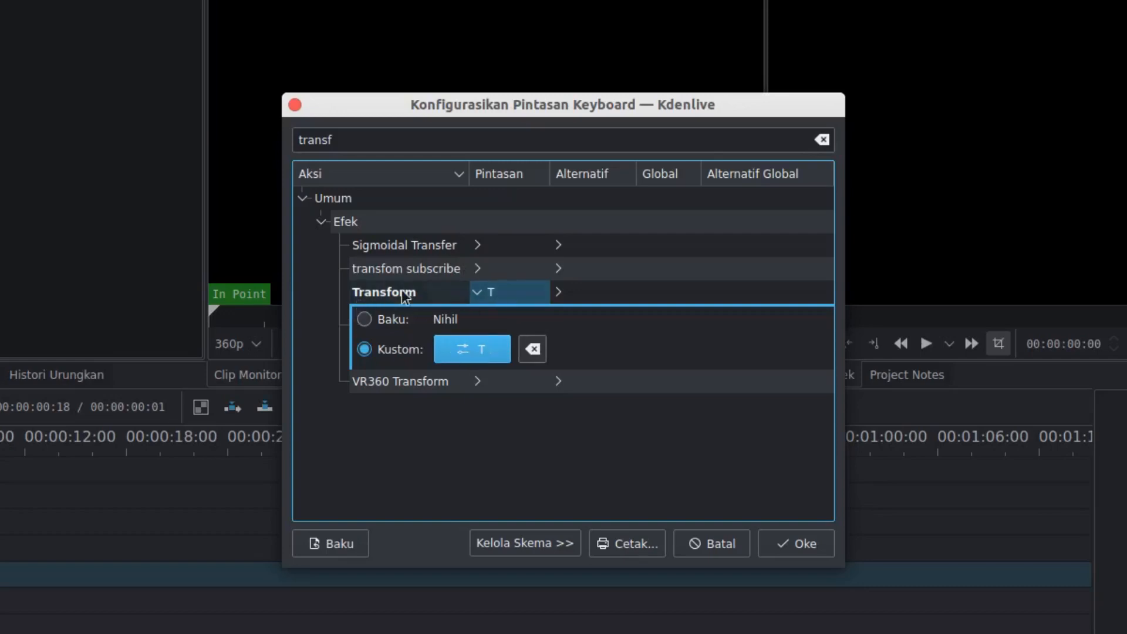
left_click(483, 291)
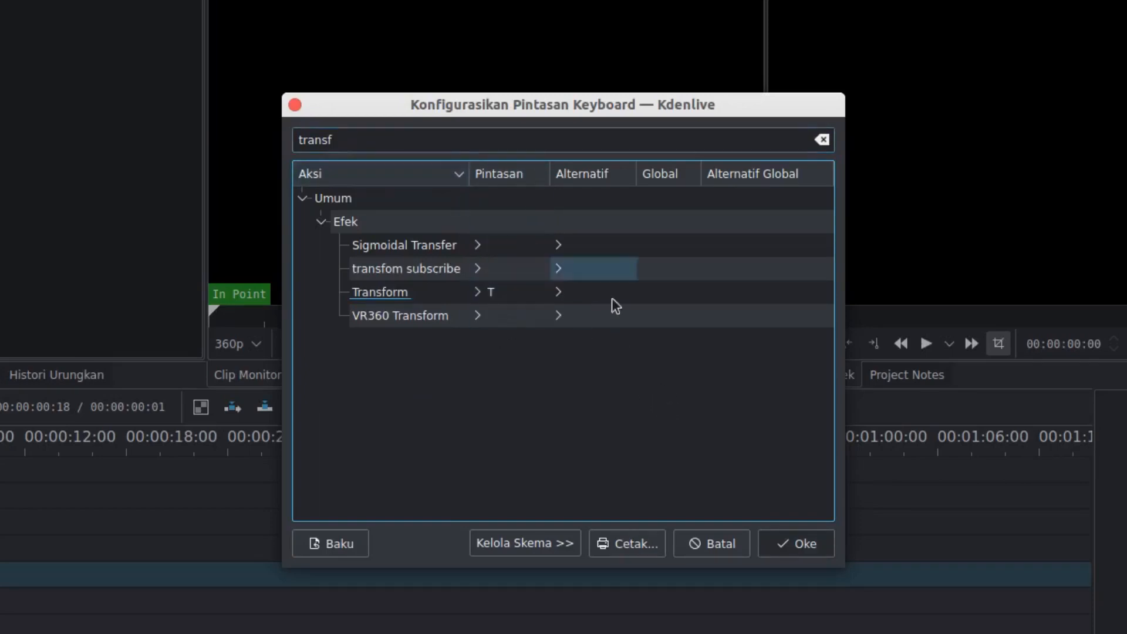
- Search the shortcuts for "edit du" and view the shortcut details of Edit Duration
left_click_drag(342, 140, 283, 144)
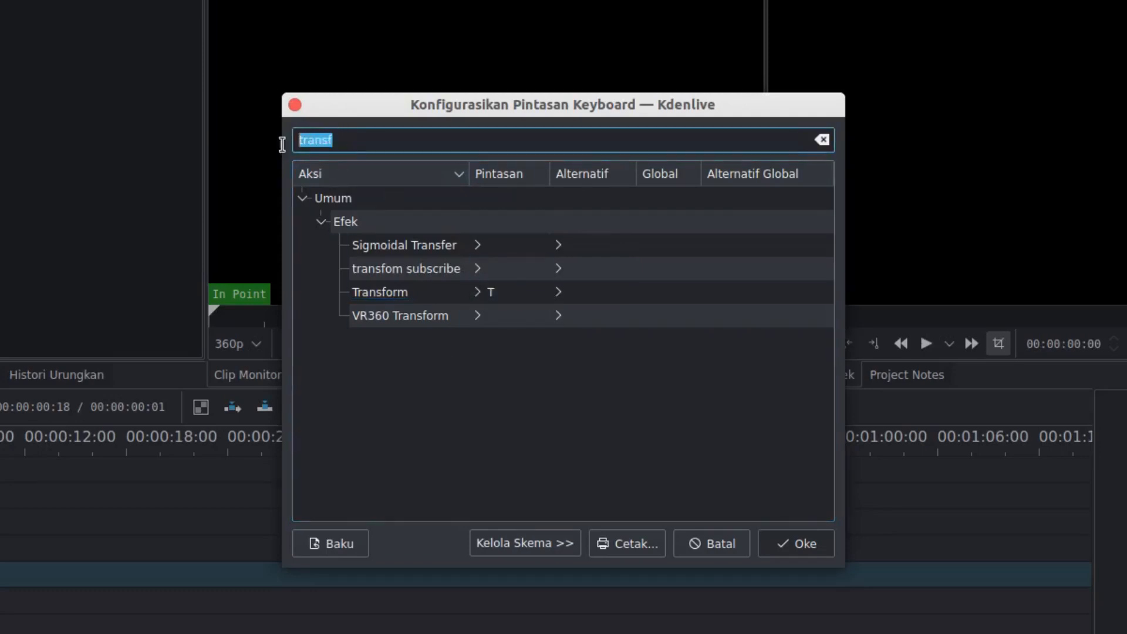
type("edit")
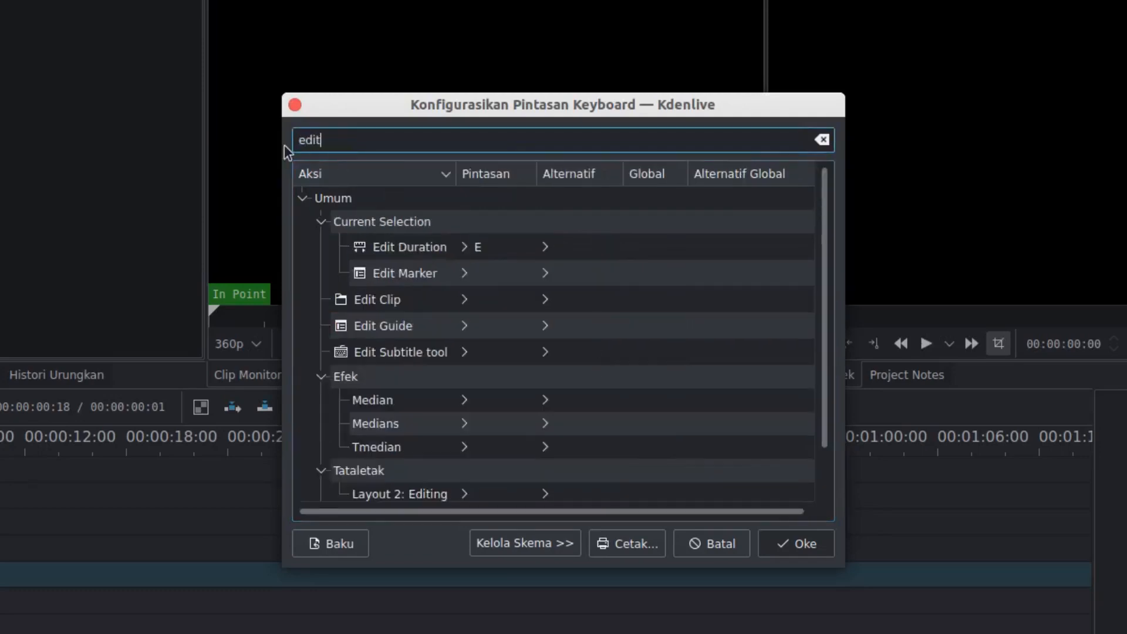
type(" du")
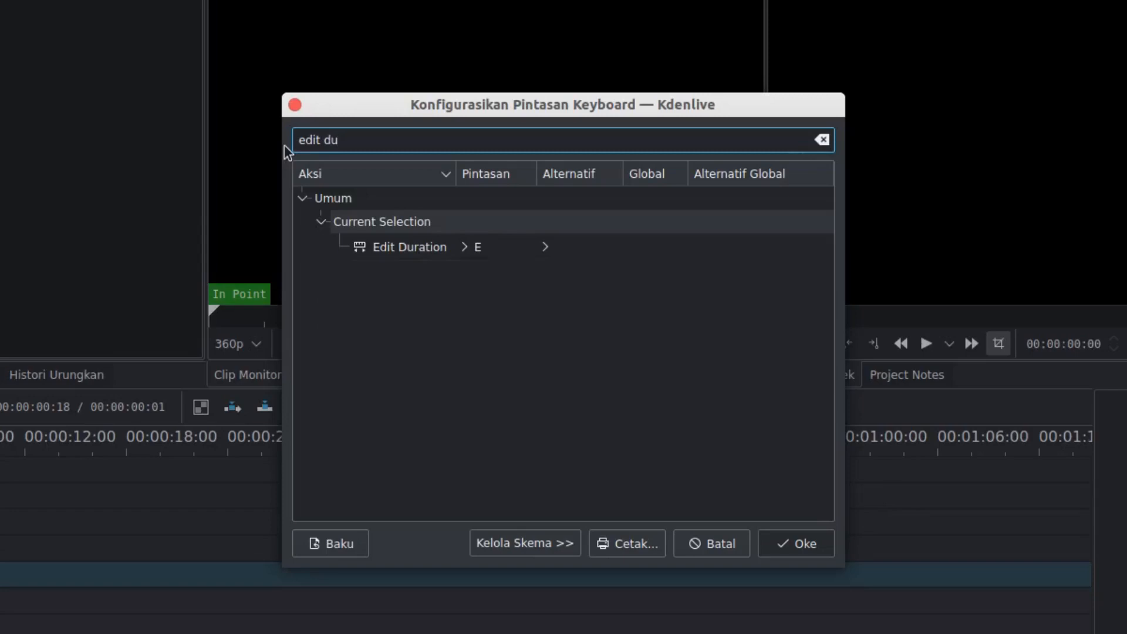
left_click(376, 247)
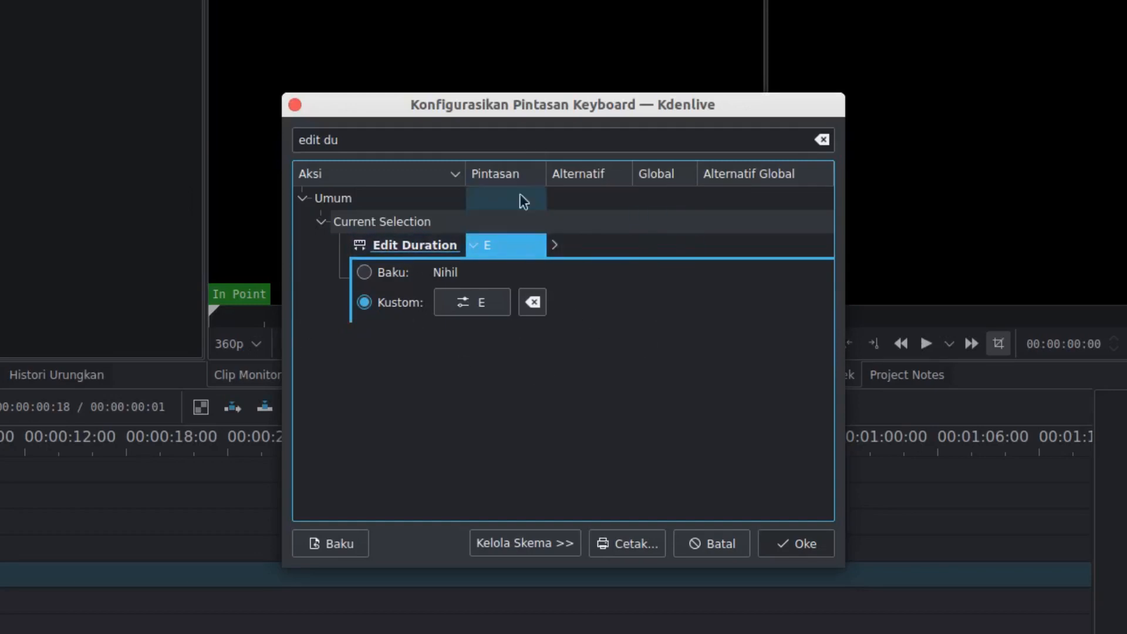
- Search the shortcuts for "gain" and view the shortcut details of the Gain effect
left_click_drag(377, 141, 288, 150)
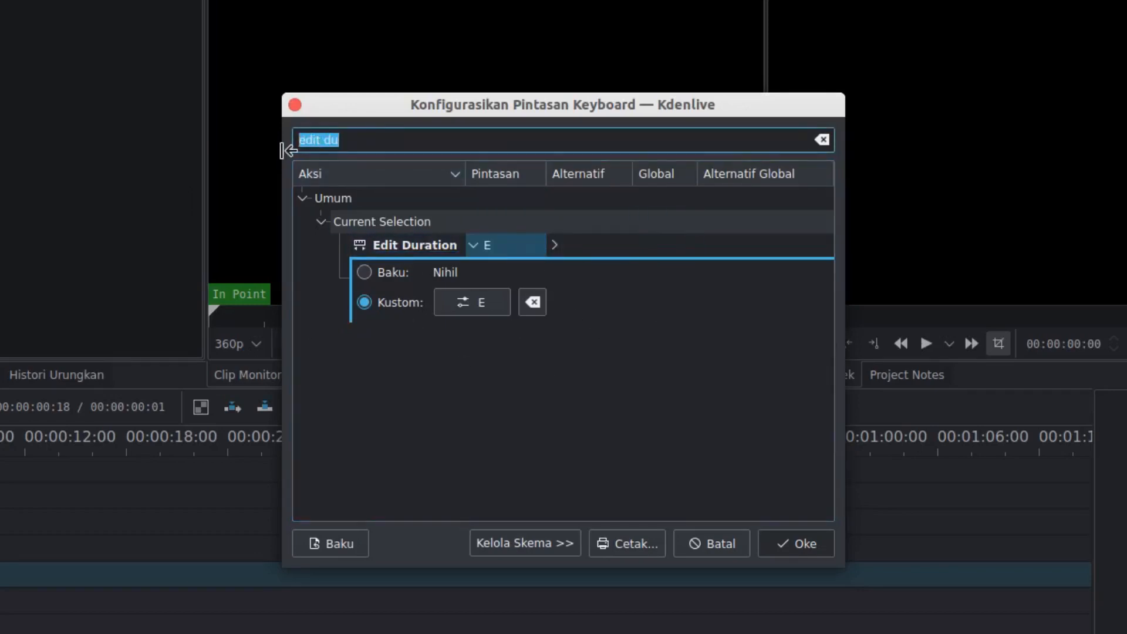
type("gain")
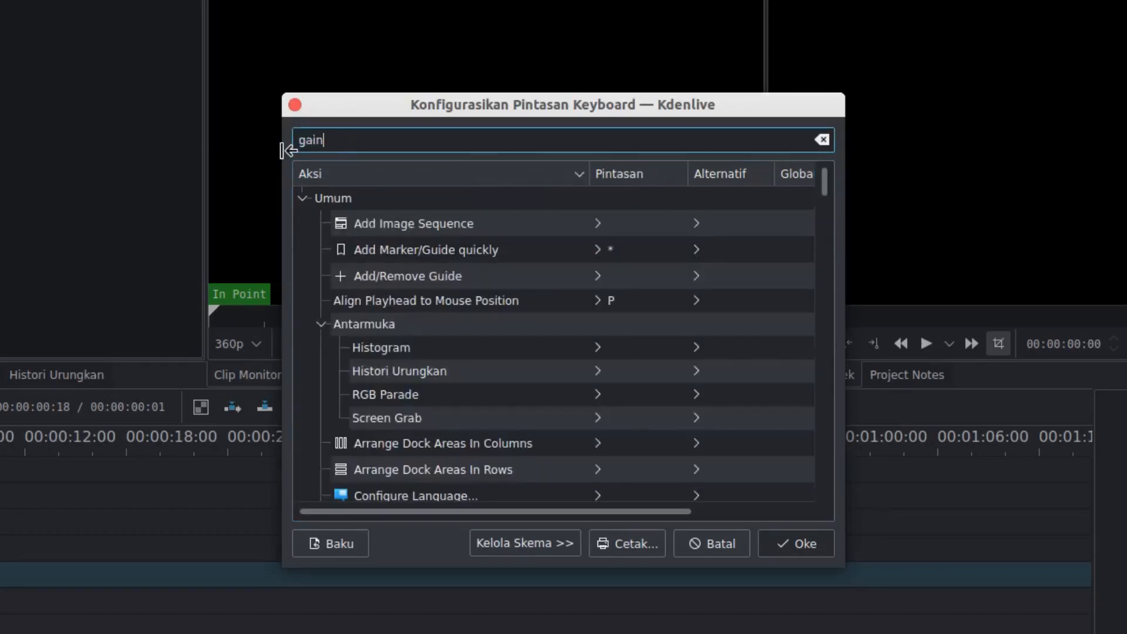
left_click(438, 245)
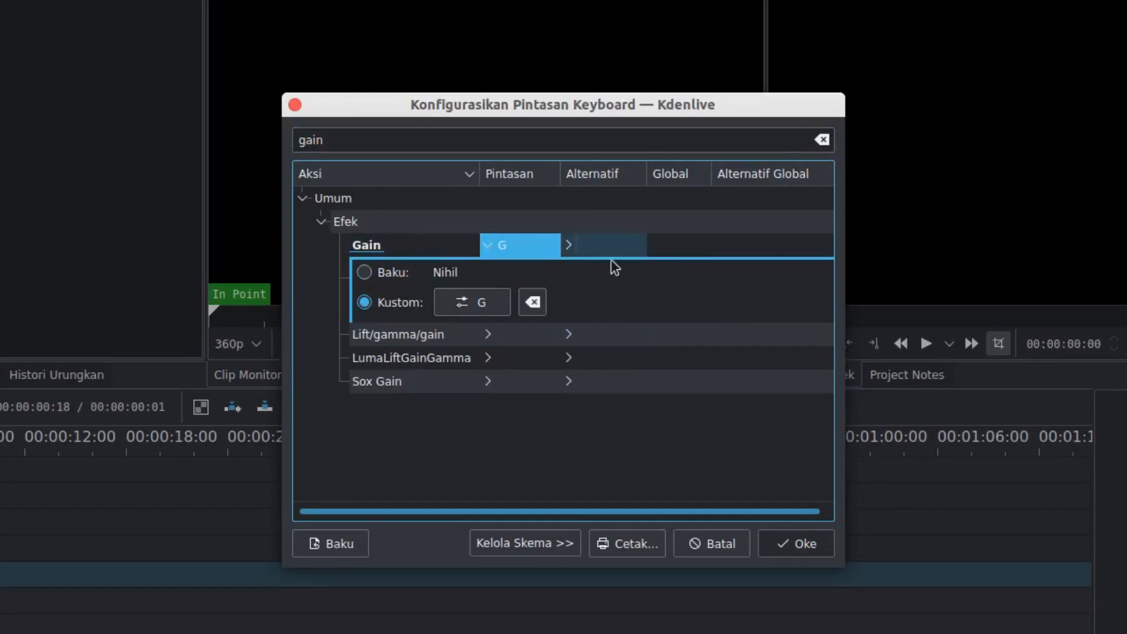
- Search the shortcuts for "gli", view the Glitch0r effect's shortcut details and accept the shortcut configuration
left_click_drag(342, 140, 236, 142)
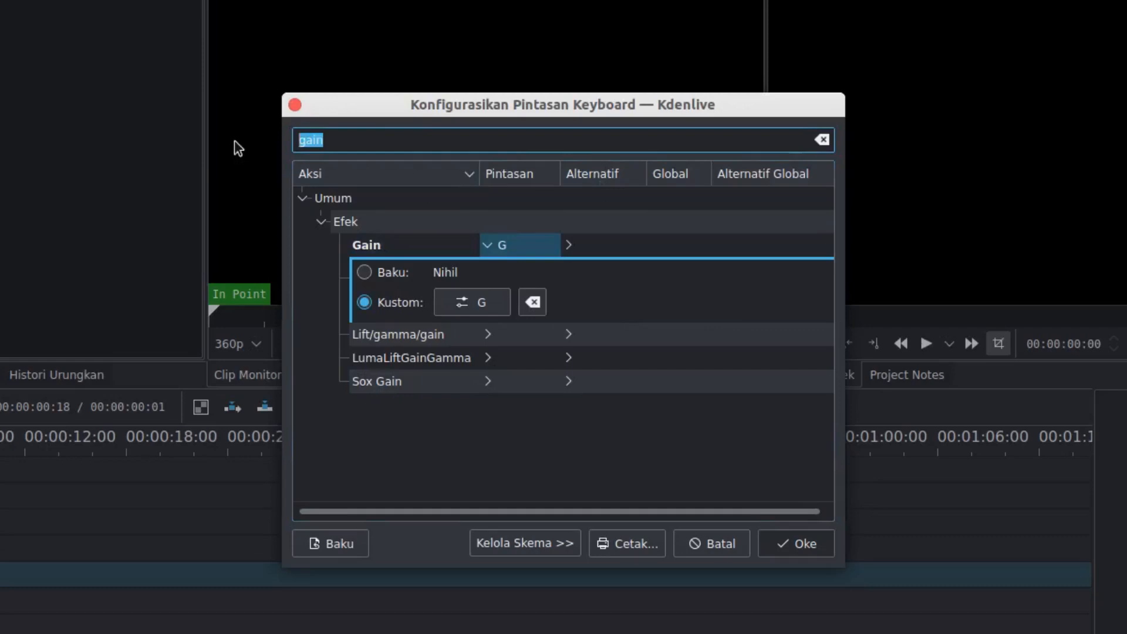
type("glich")
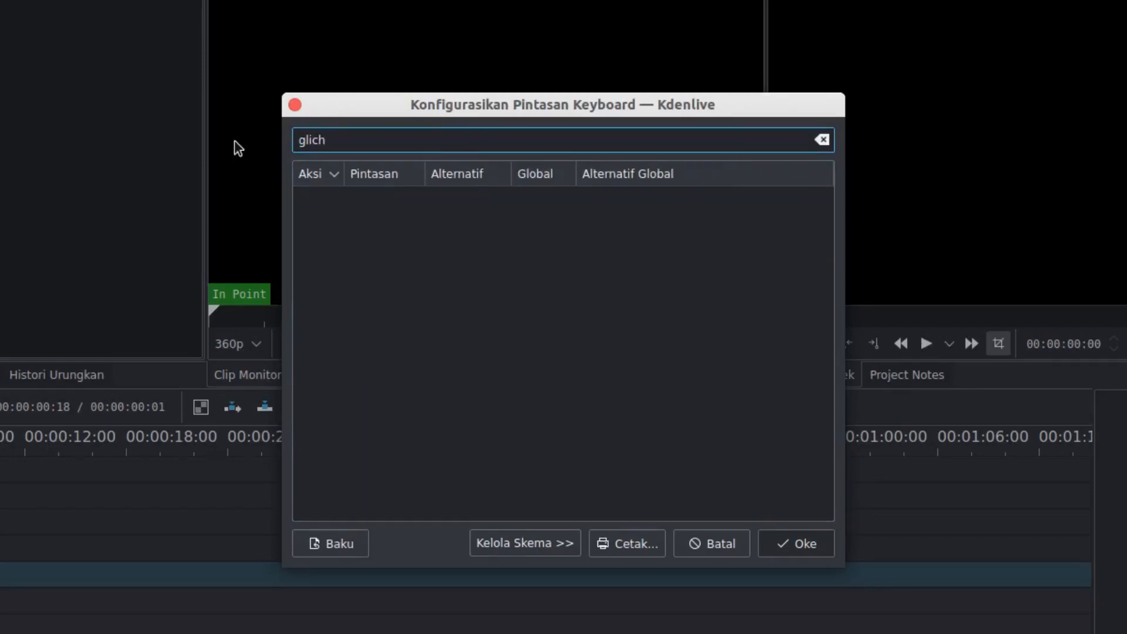
key("BackSpace")
key("BackSpace")
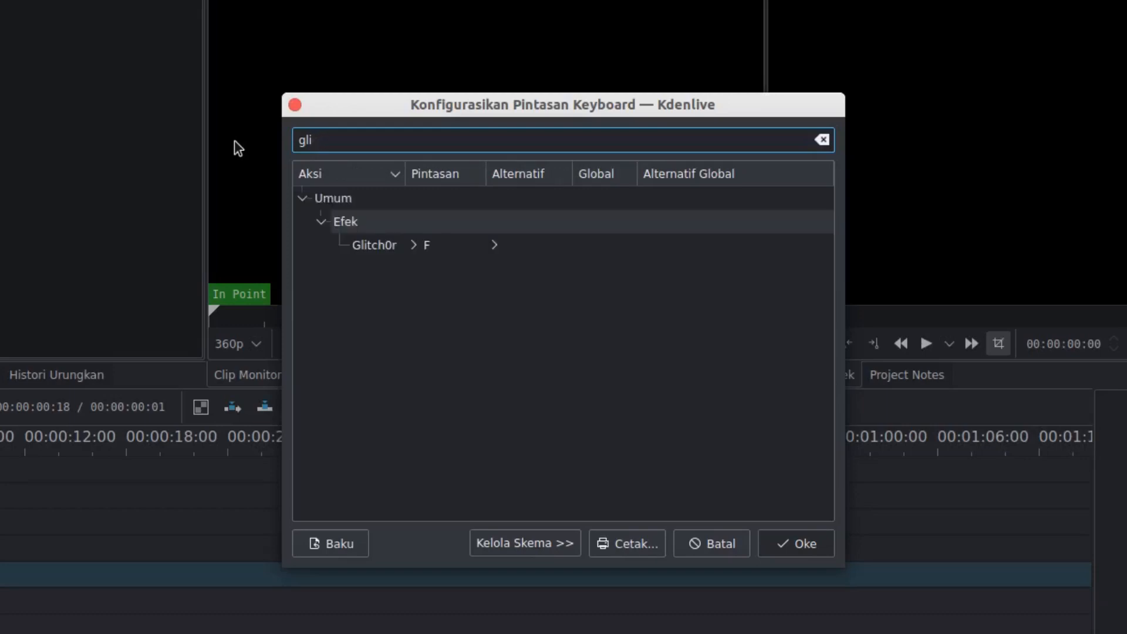
left_click(388, 249)
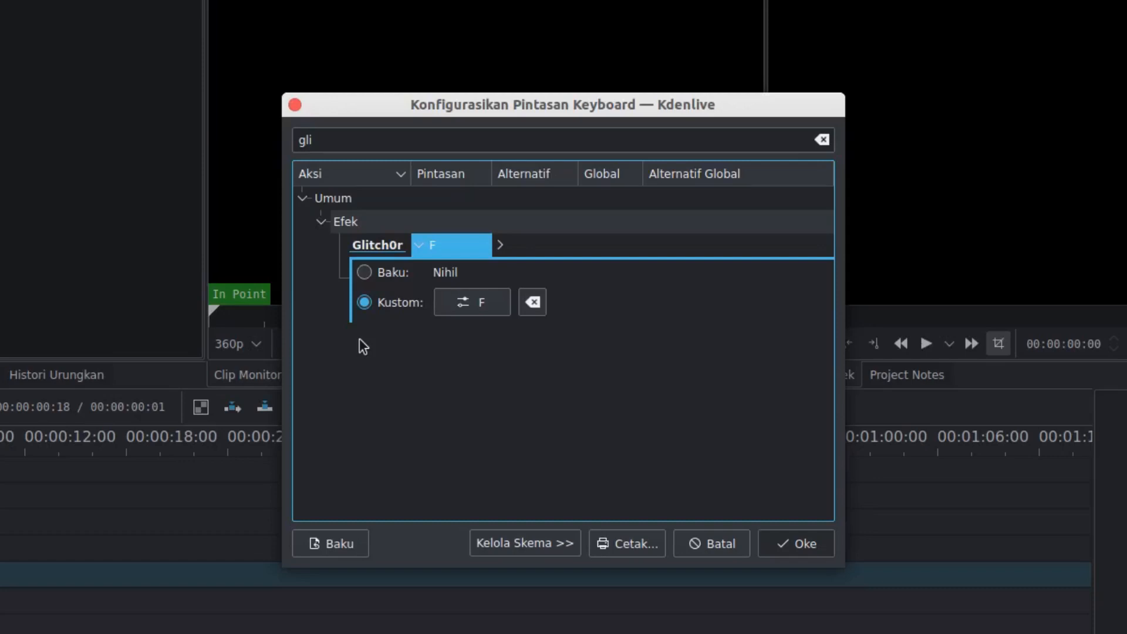
left_click(787, 551)
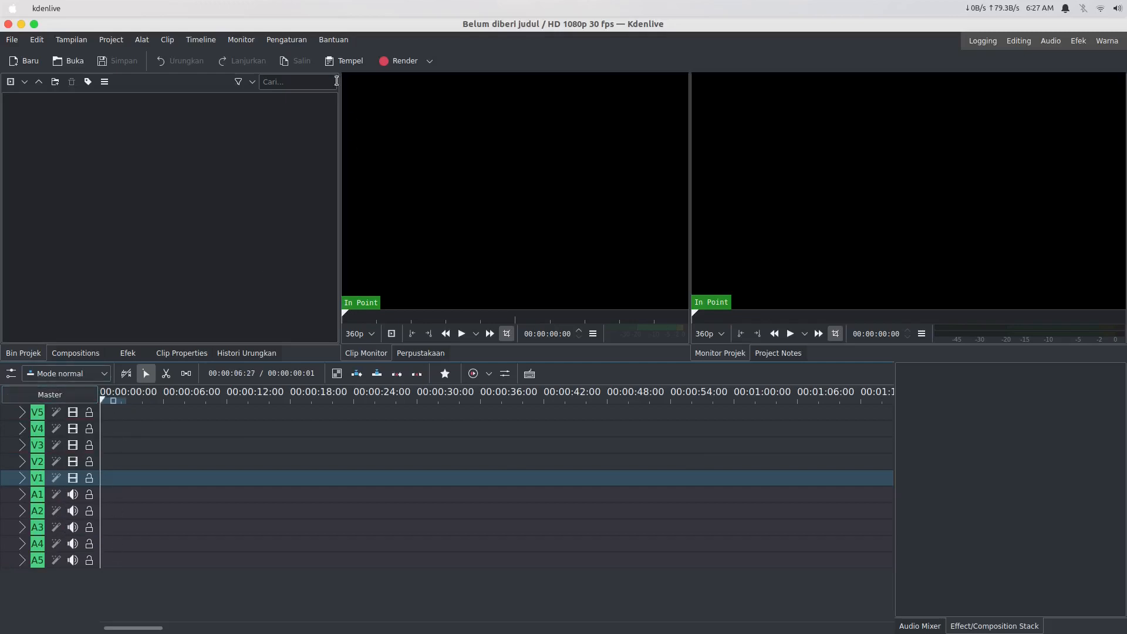
- Open the Kdenlive configuration and examine the default profiles and track settings in Project Defaults
left_click(290, 42)
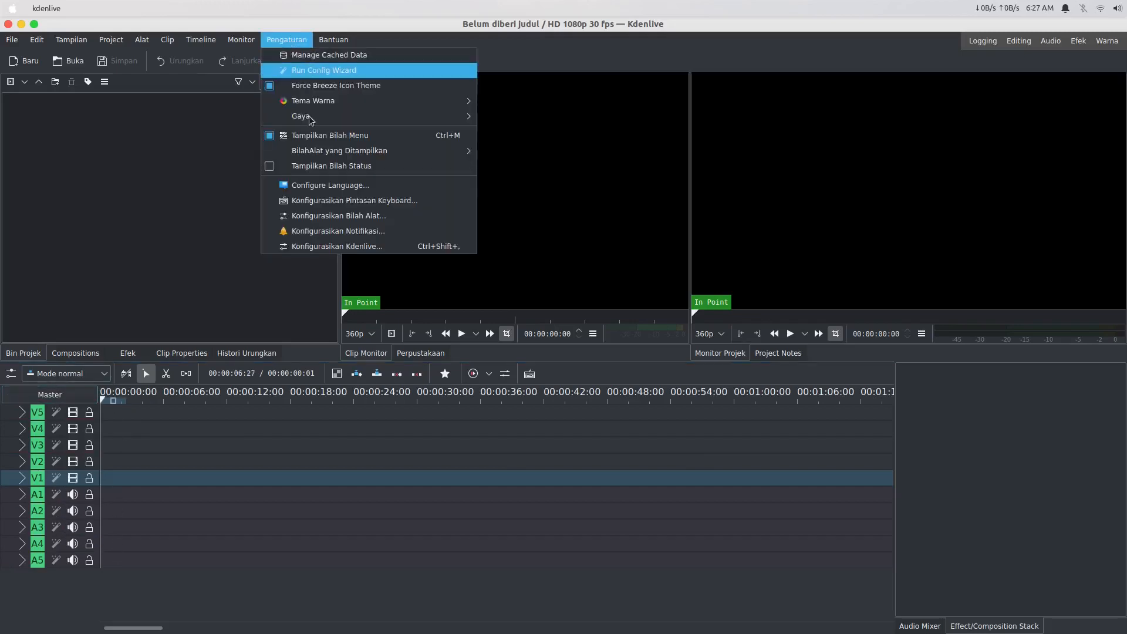
left_click(317, 246)
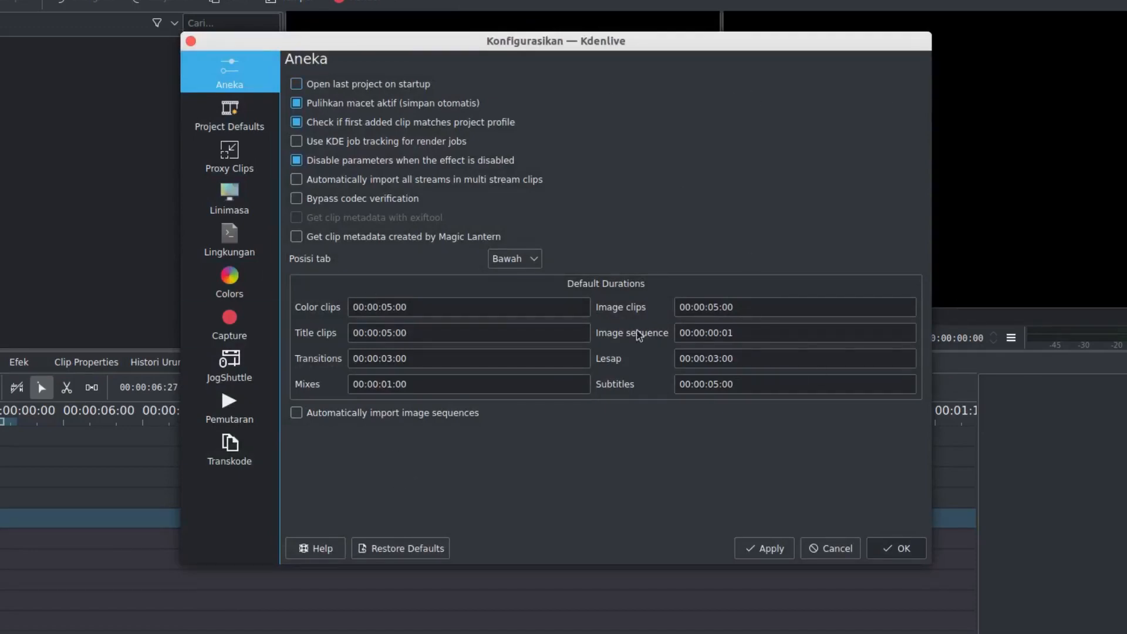
left_click(253, 133)
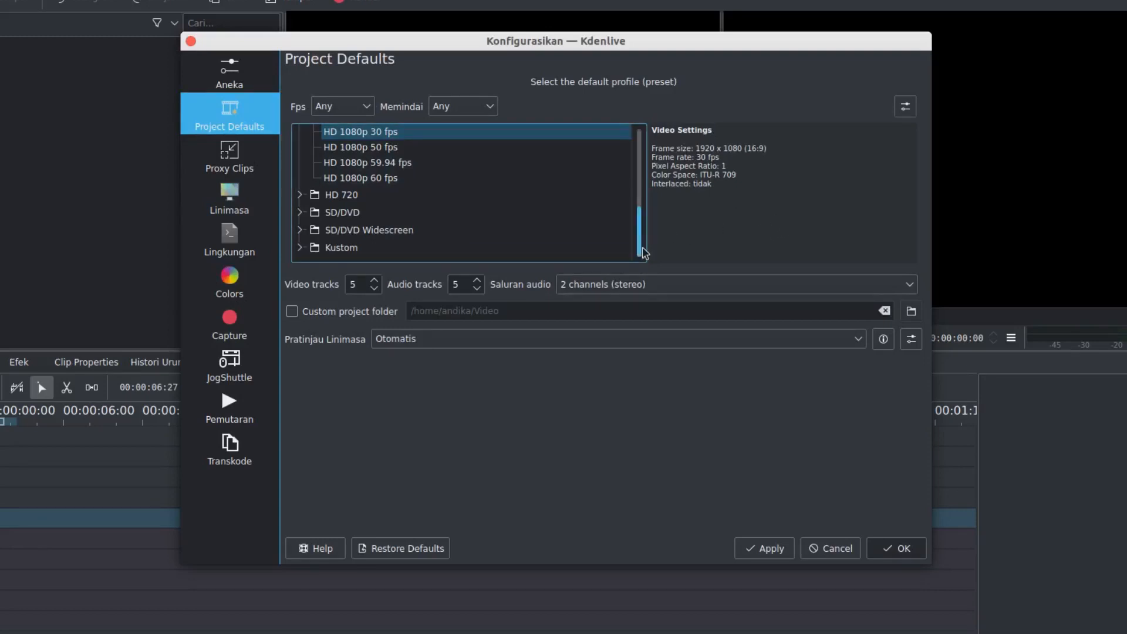
scroll(646, 226, "up", 2)
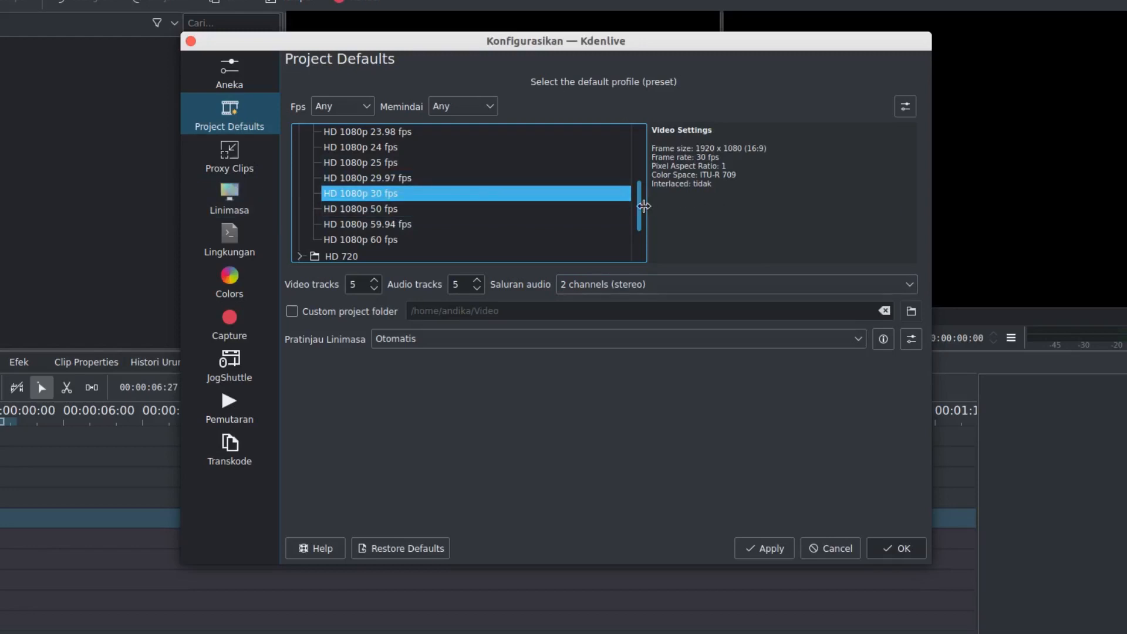
scroll(643, 209, "down", 2)
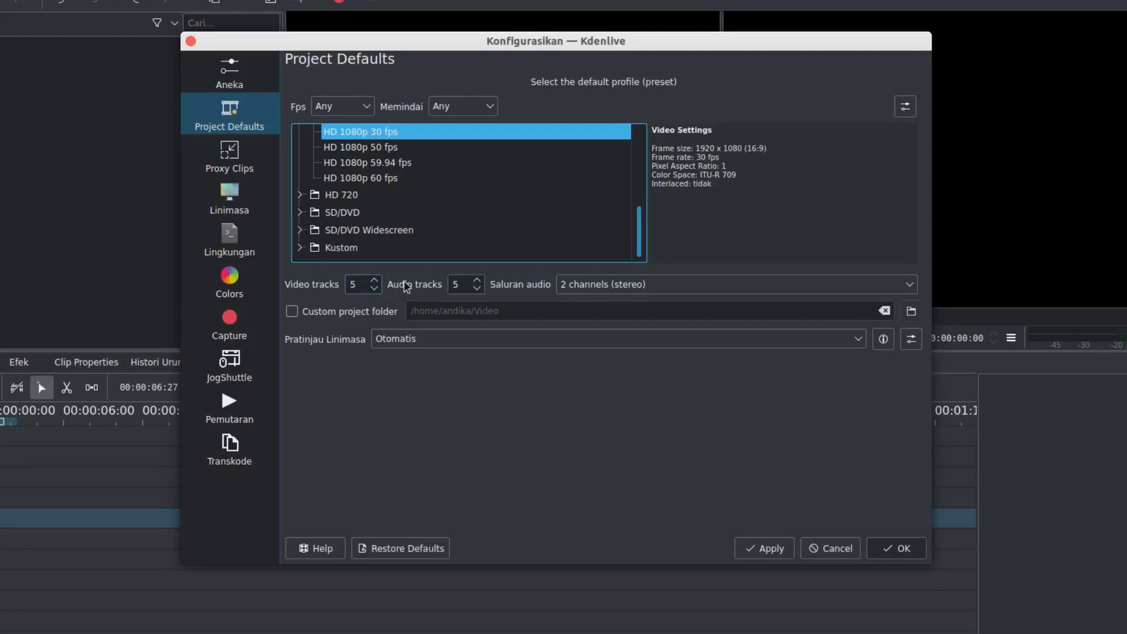
left_click_drag(405, 281, 412, 283)
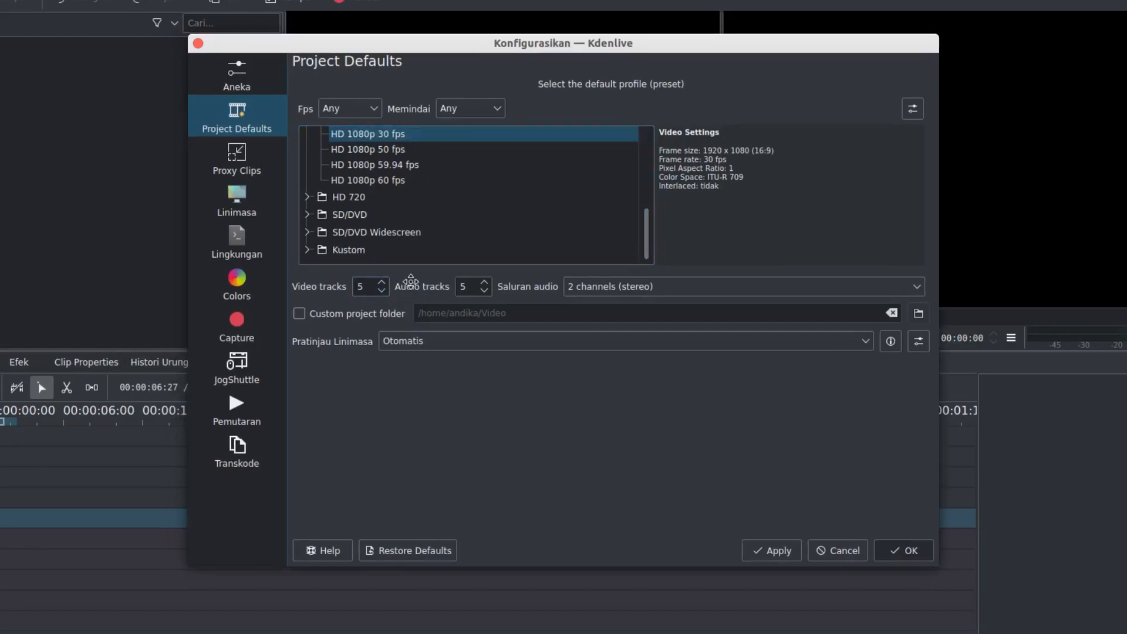
left_click_drag(583, 37, 569, 39)
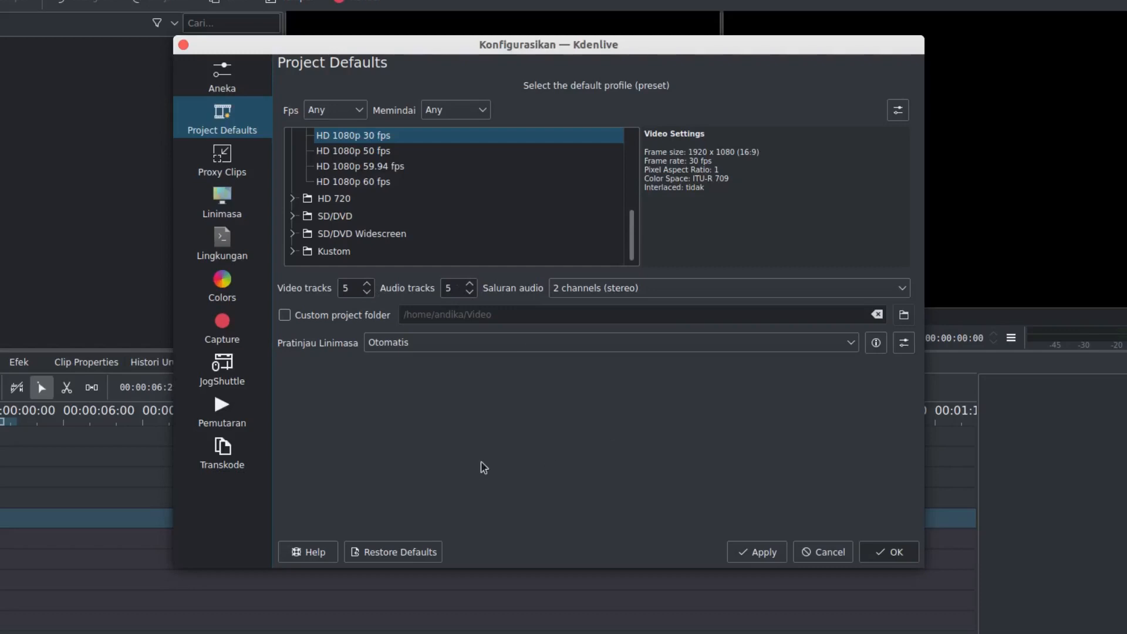
- Examine the custom project folder option and the audio channel choices in Project Defaults, keeping 2 channels (stereo)
left_click(310, 320)
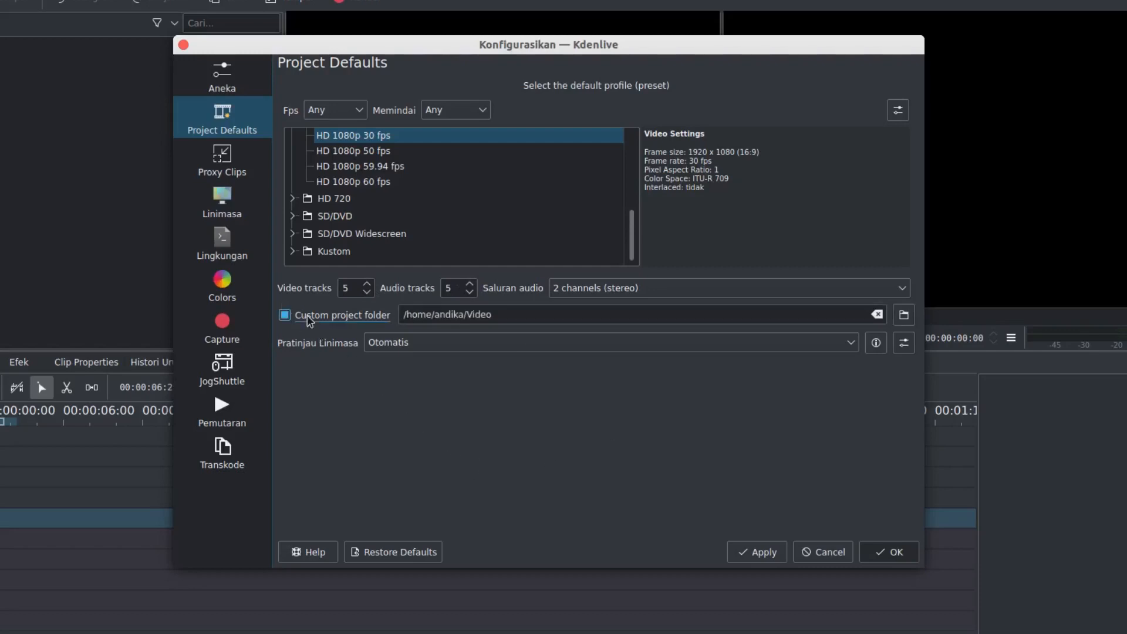
left_click(310, 320)
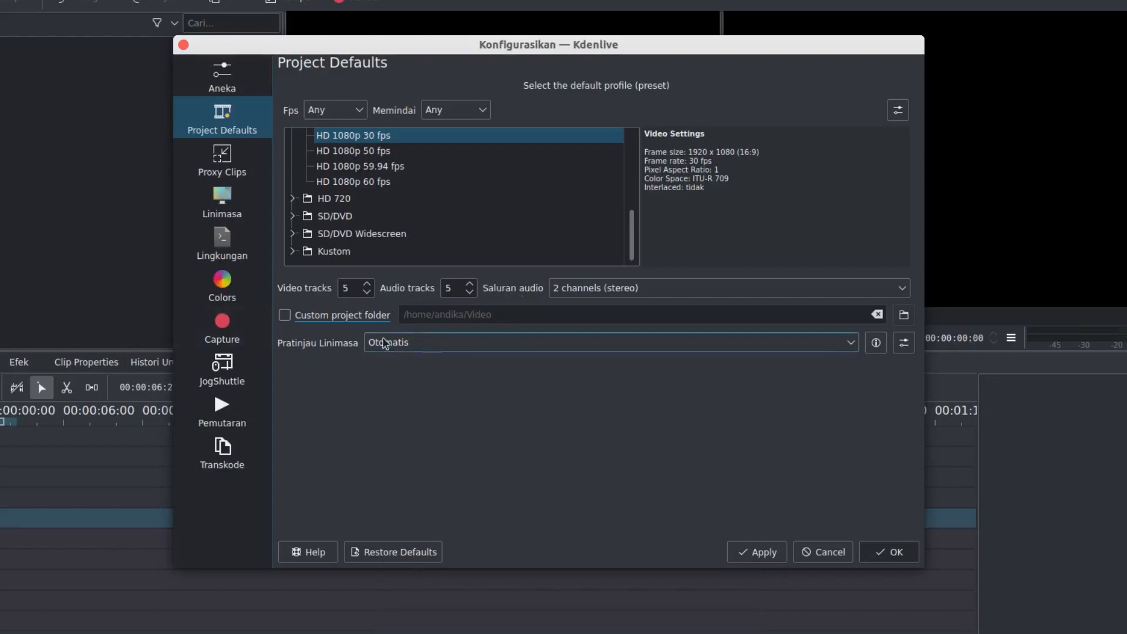
left_click(642, 289)
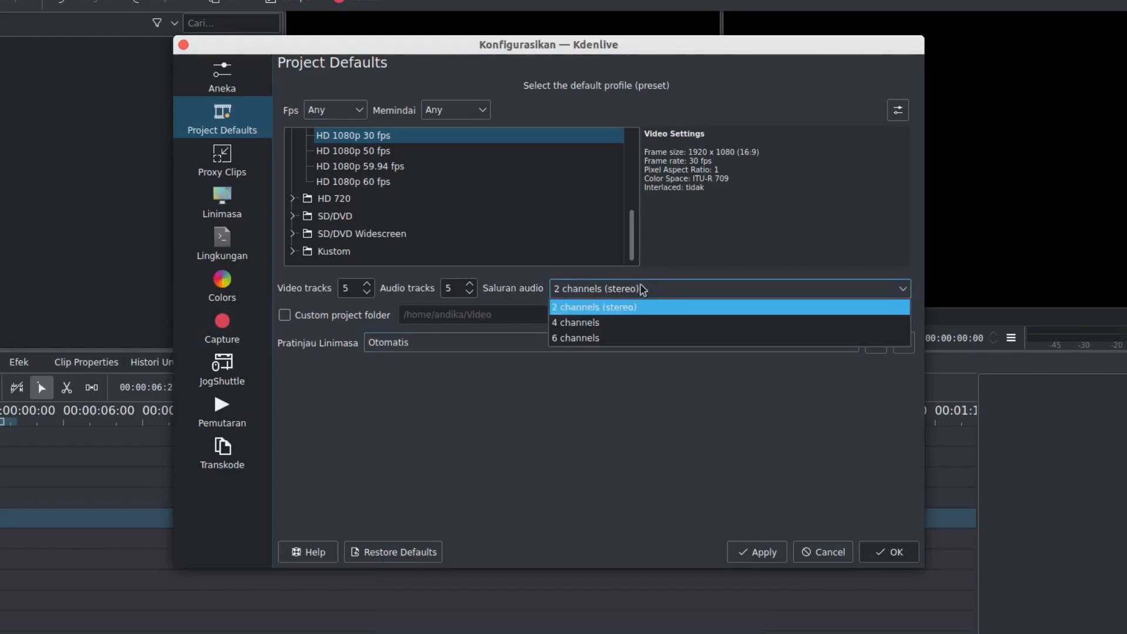
left_click(642, 289)
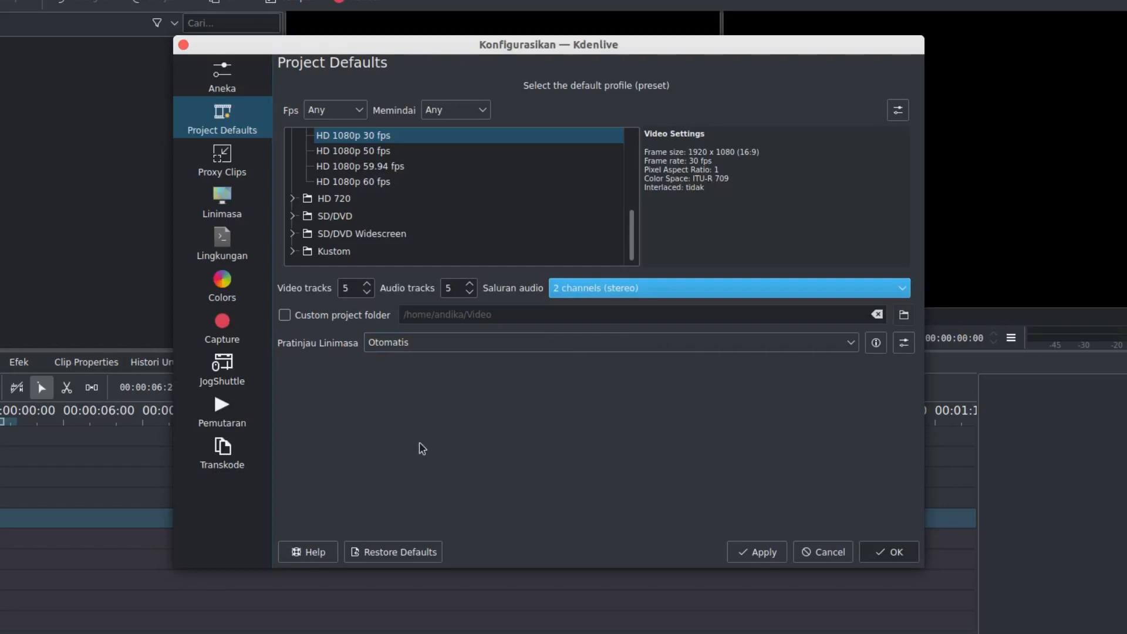
- Review the Proxy Clips, timeline, environment, Colors and Capture pages of the configuration
left_click(223, 170)
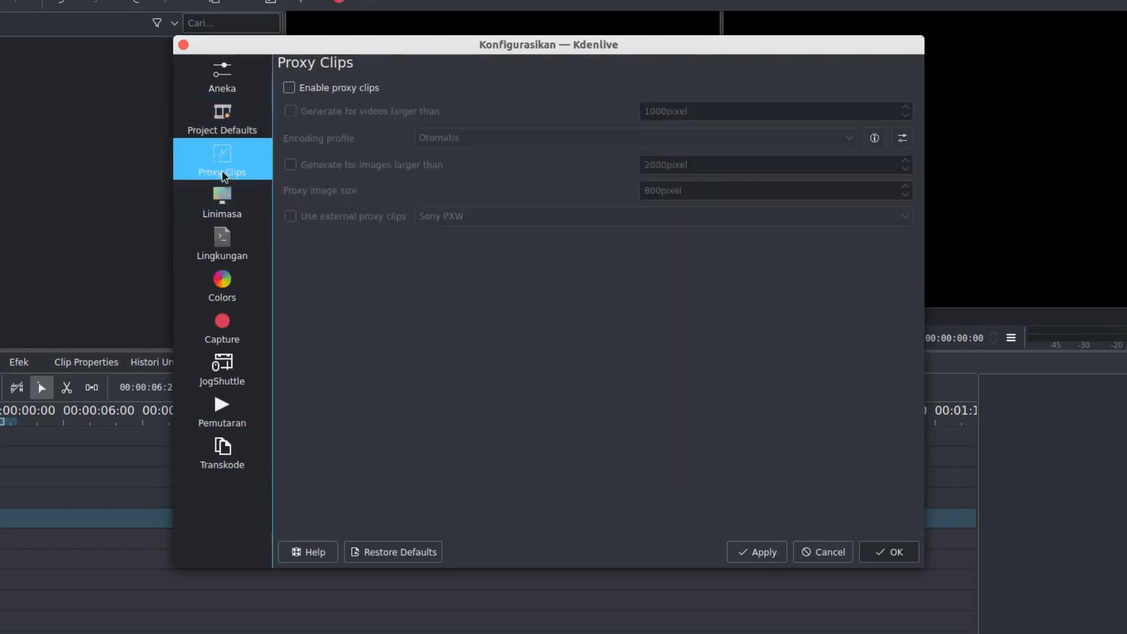
left_click(245, 213)
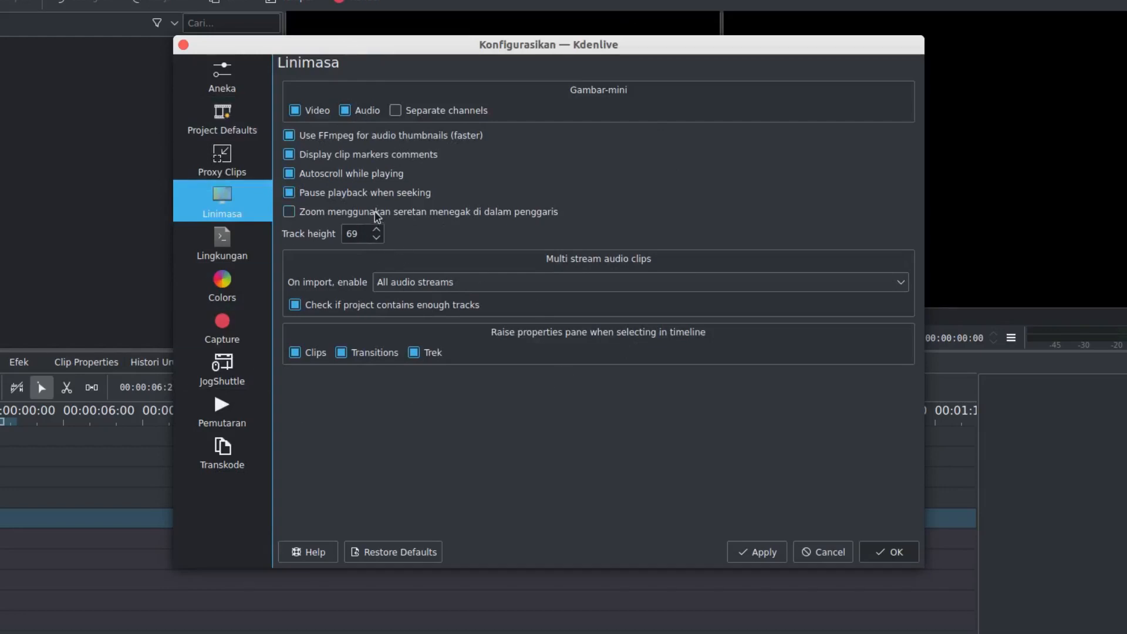
left_click(222, 260)
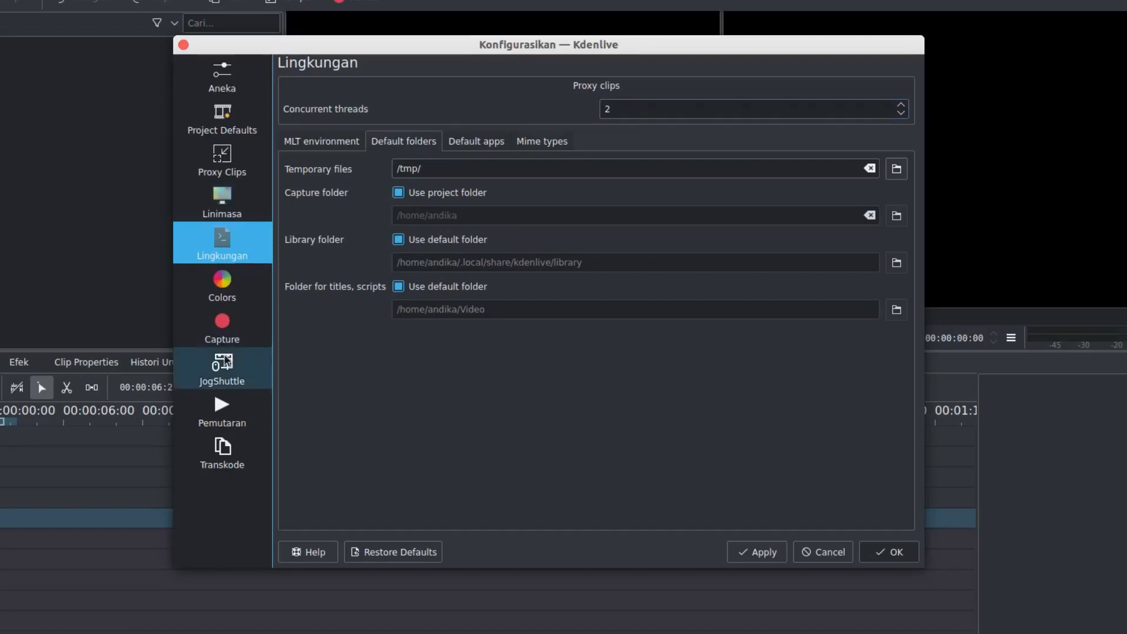
left_click(248, 295)
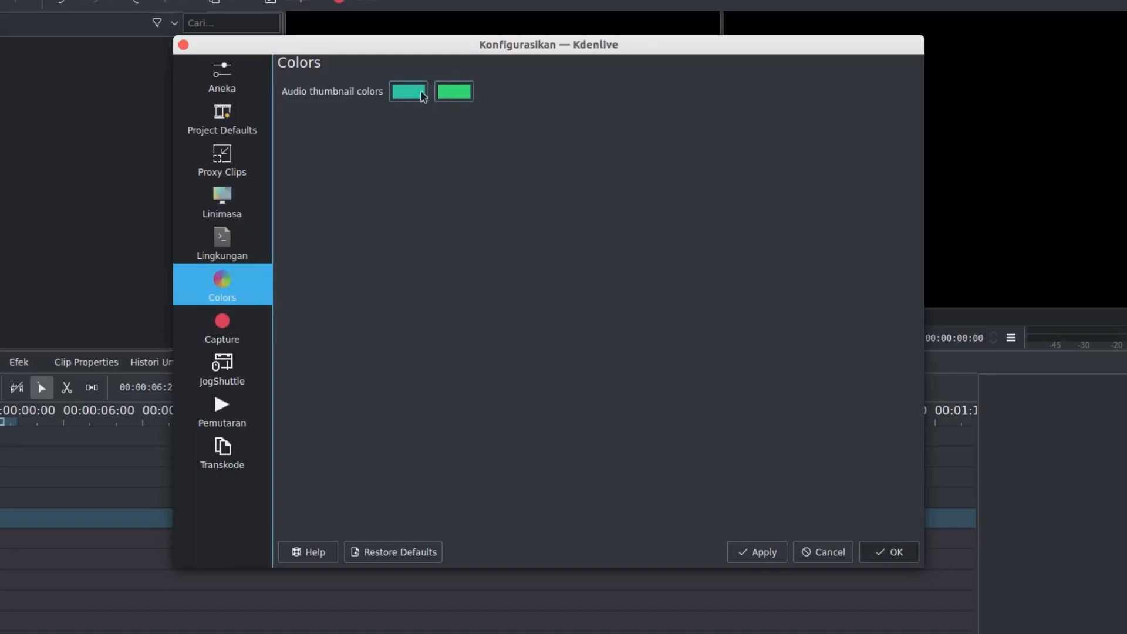
left_click(228, 323)
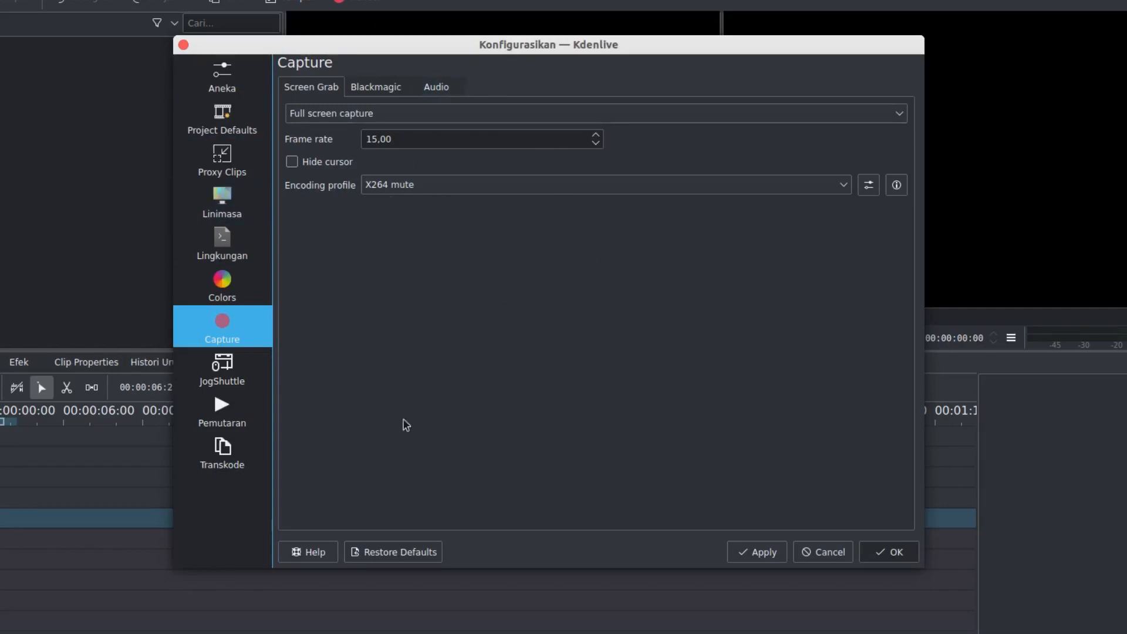
- Examine the JogShuttle settings, trying the option that enables the Jog Shuttle device
left_click(251, 371)
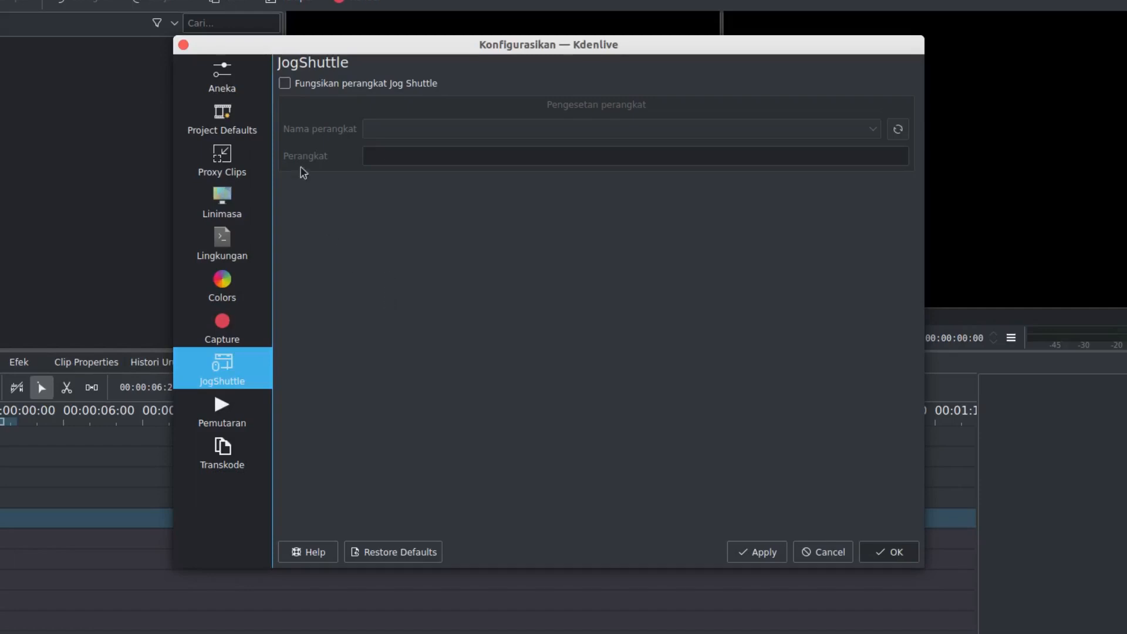
left_click(285, 84)
left_click(285, 84)
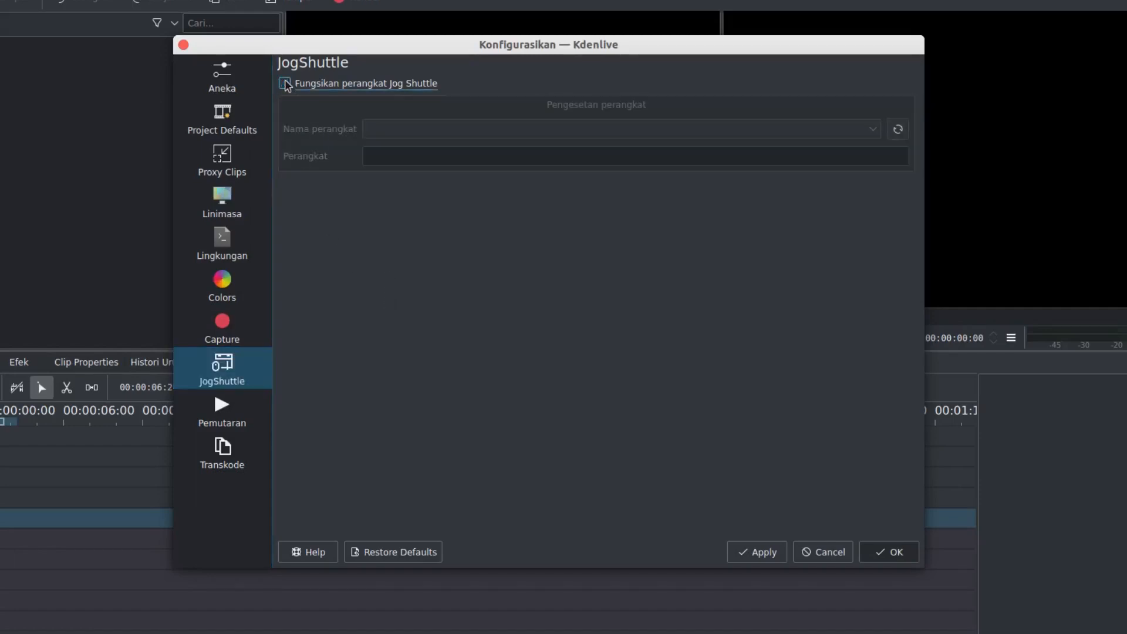
- Review the playback settings and accept black (#000000) as the monitor background color
left_click(250, 422)
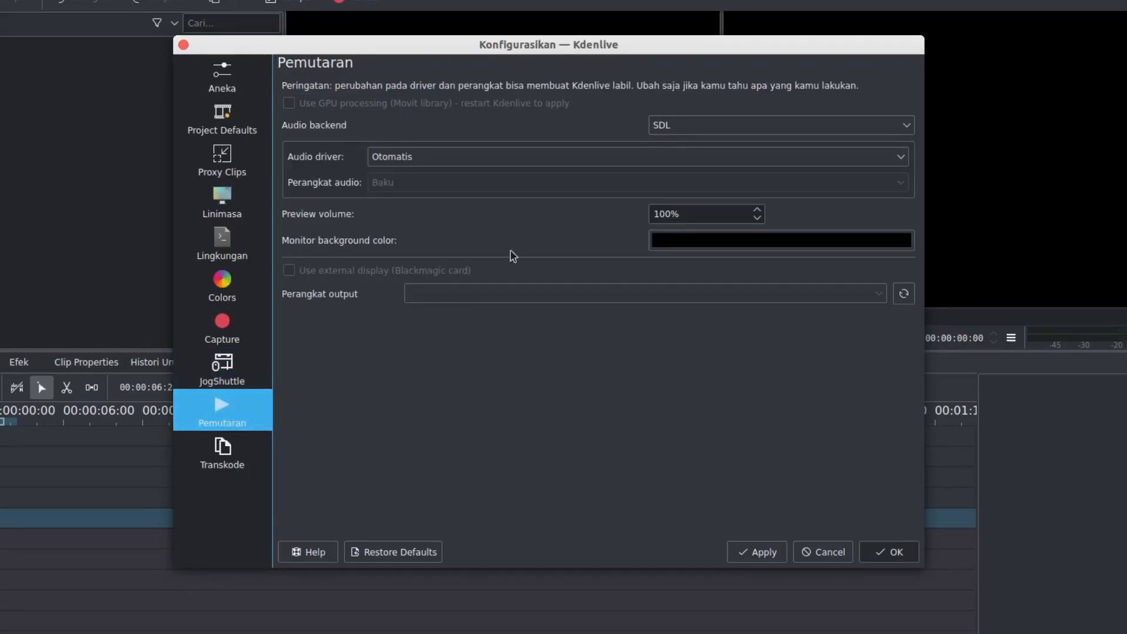
left_click(693, 242)
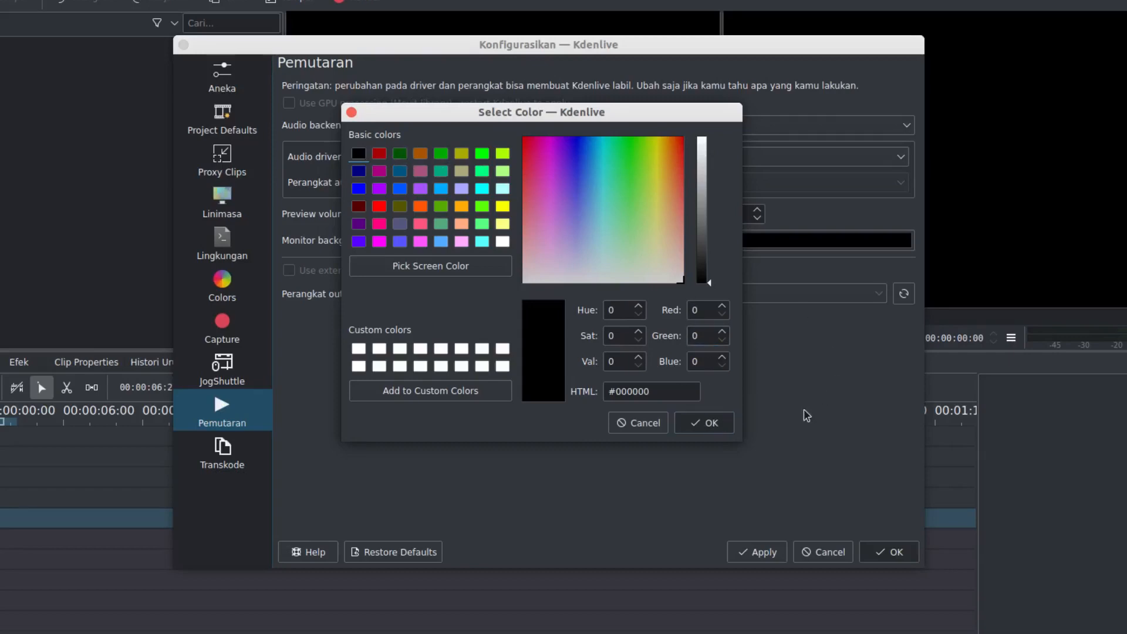
left_click(715, 414)
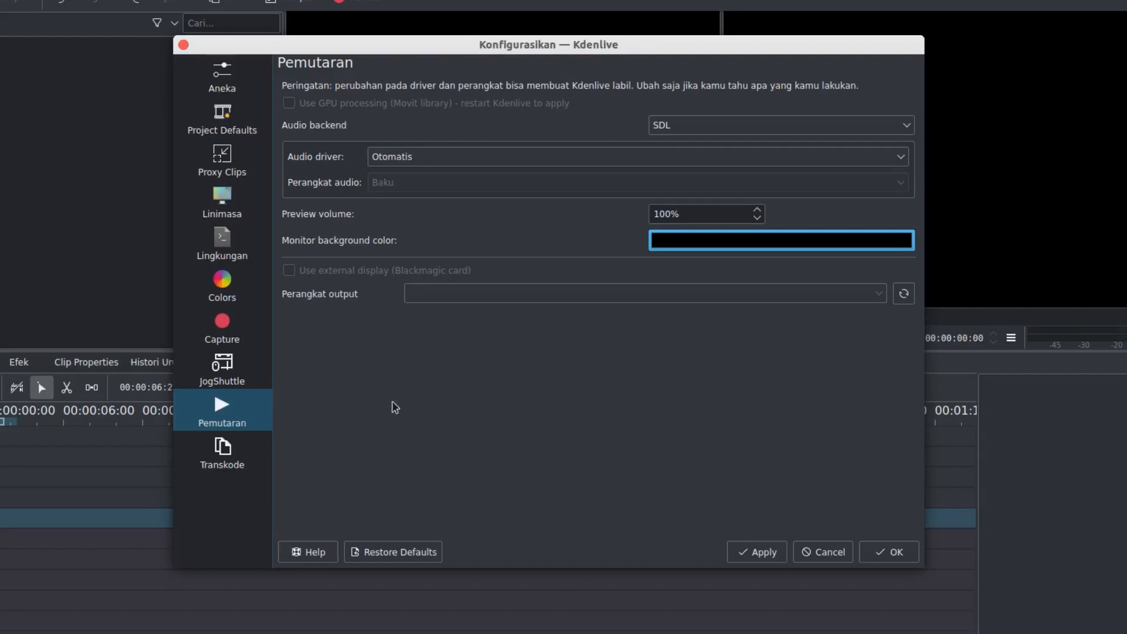
- View the transcode profiles, apply the configuration and accept it to close the settings
left_click(194, 464)
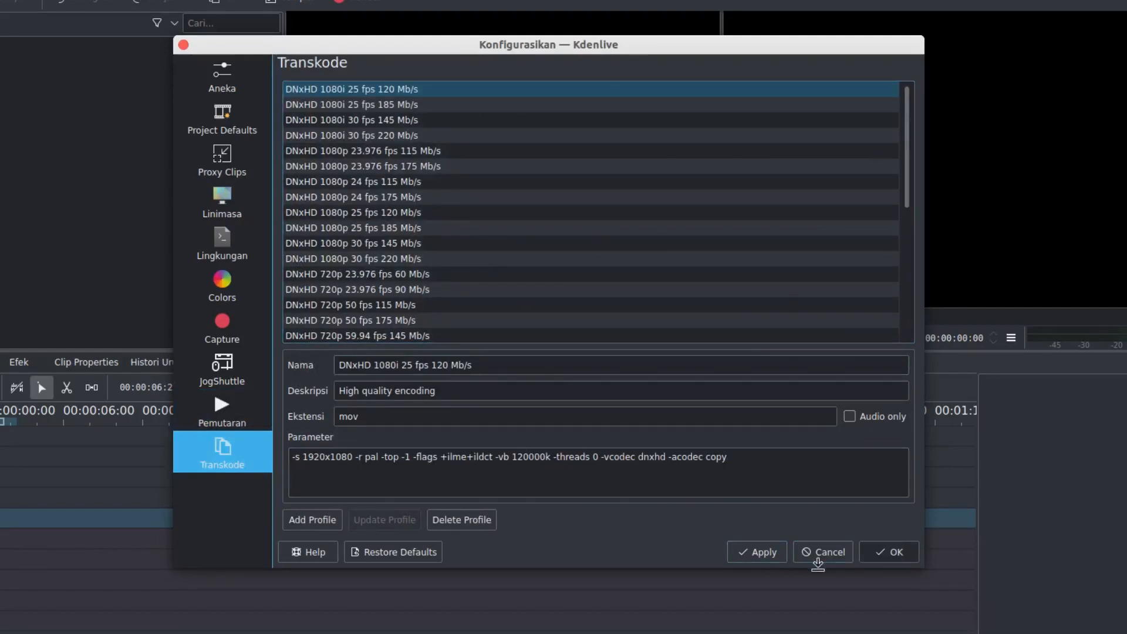
left_click(746, 556)
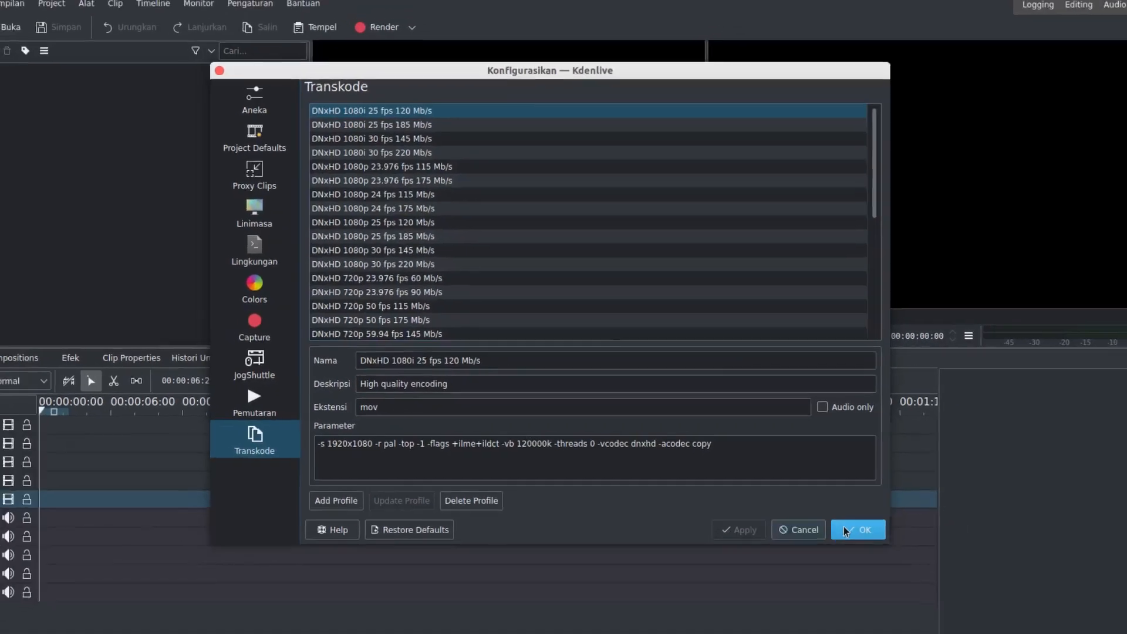
left_click(876, 555)
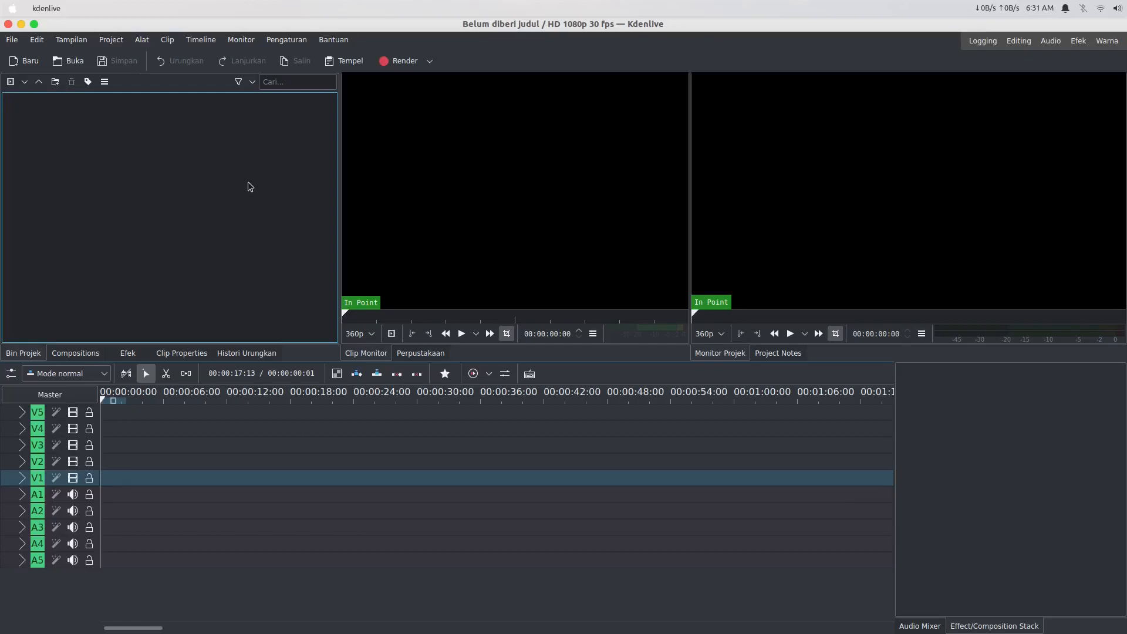
- Review the preview resolution choices of the project monitor and select 360p
left_click(721, 333)
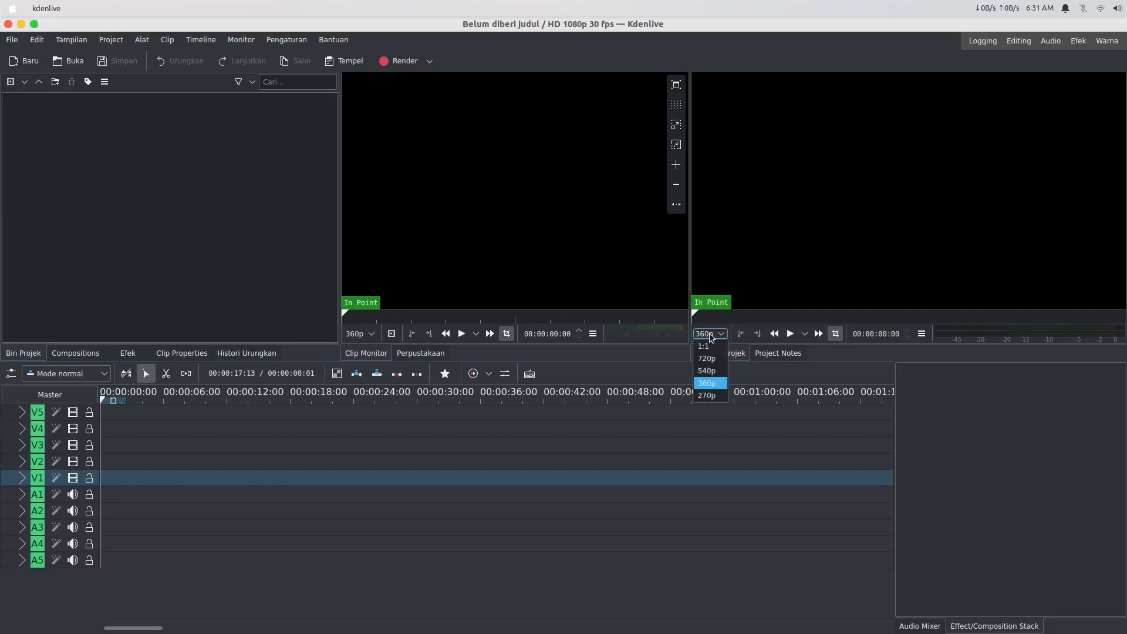
left_click(716, 384)
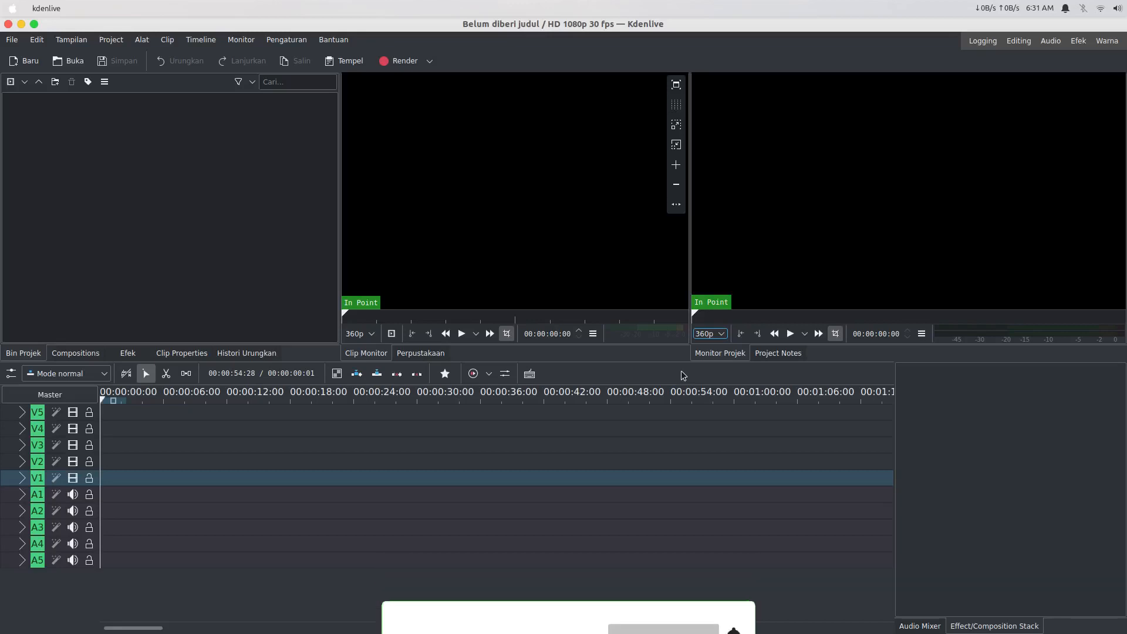
left_click(722, 334)
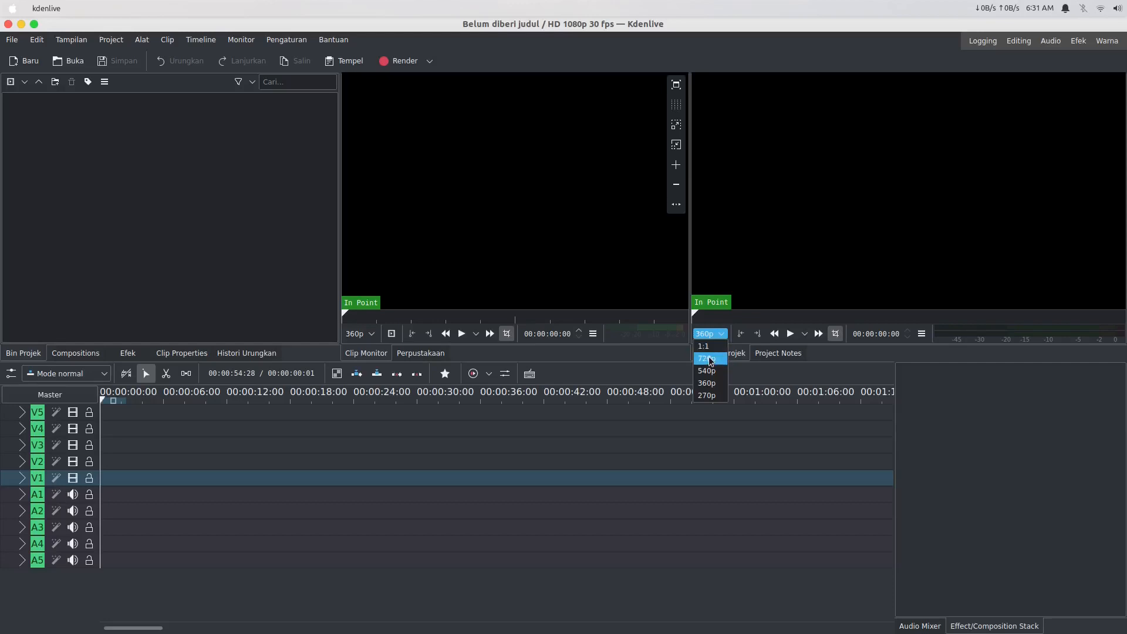
left_click(708, 383)
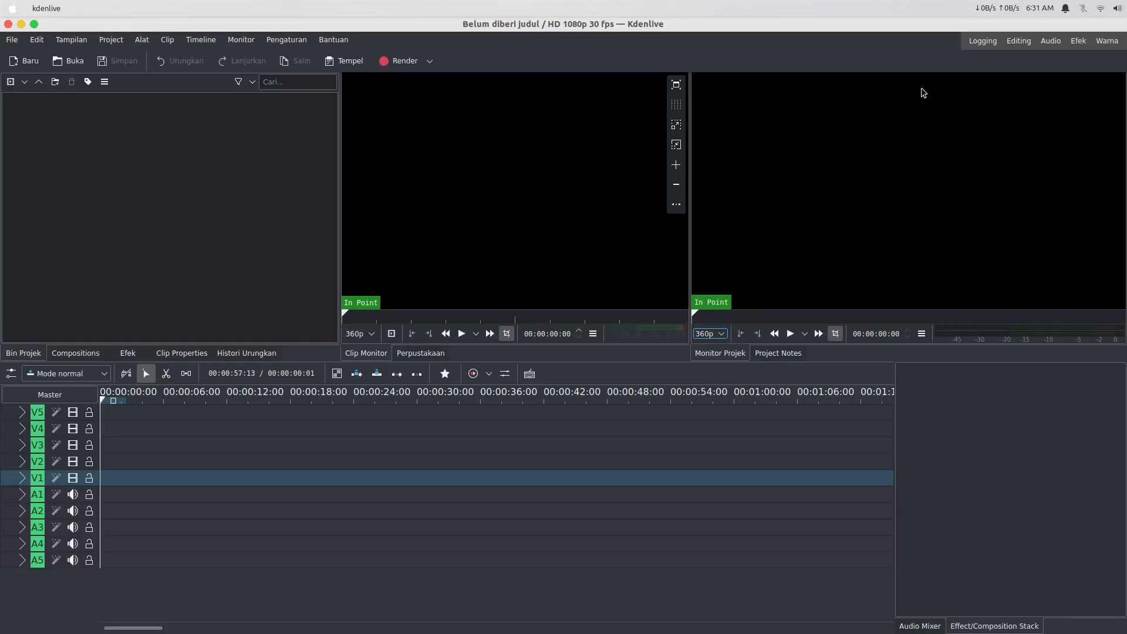
- Widen the clip monitor slightly, and try a 1:1 preview resolution on the project monitor before returning it to 360p
left_click_drag(690, 239, 712, 245)
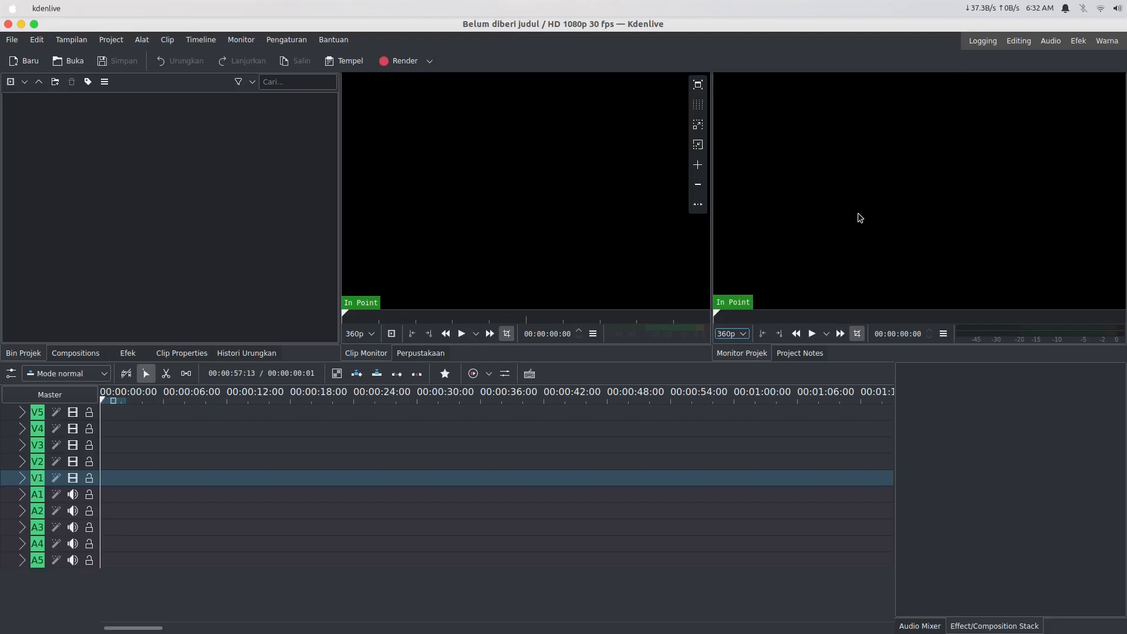
left_click(733, 334)
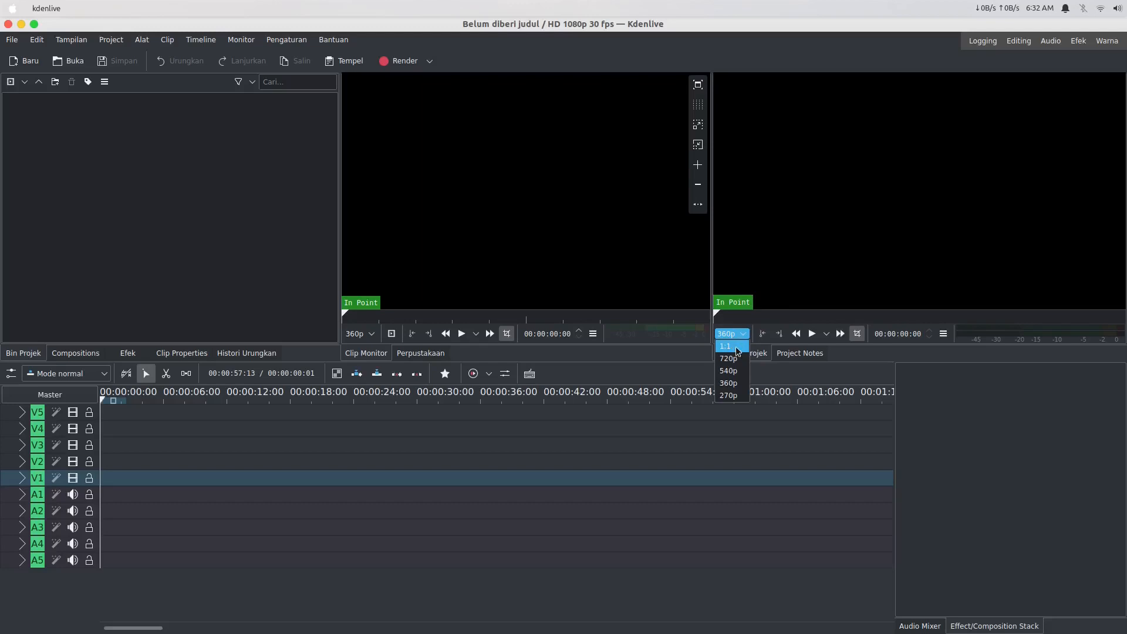
left_click(734, 347)
left_click(731, 334)
left_click(737, 383)
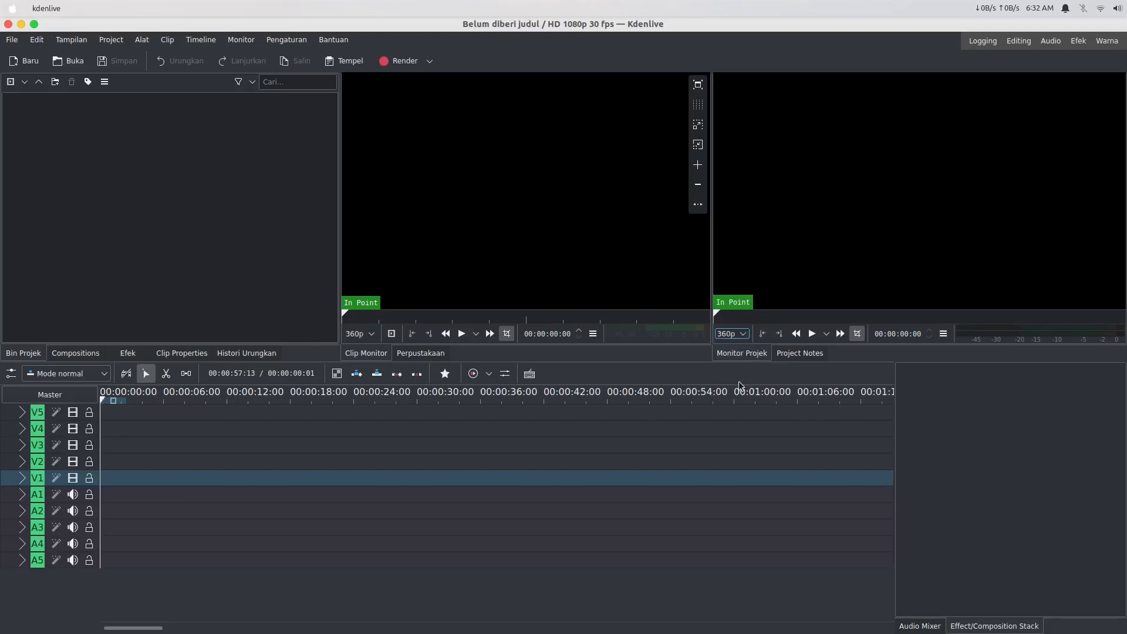